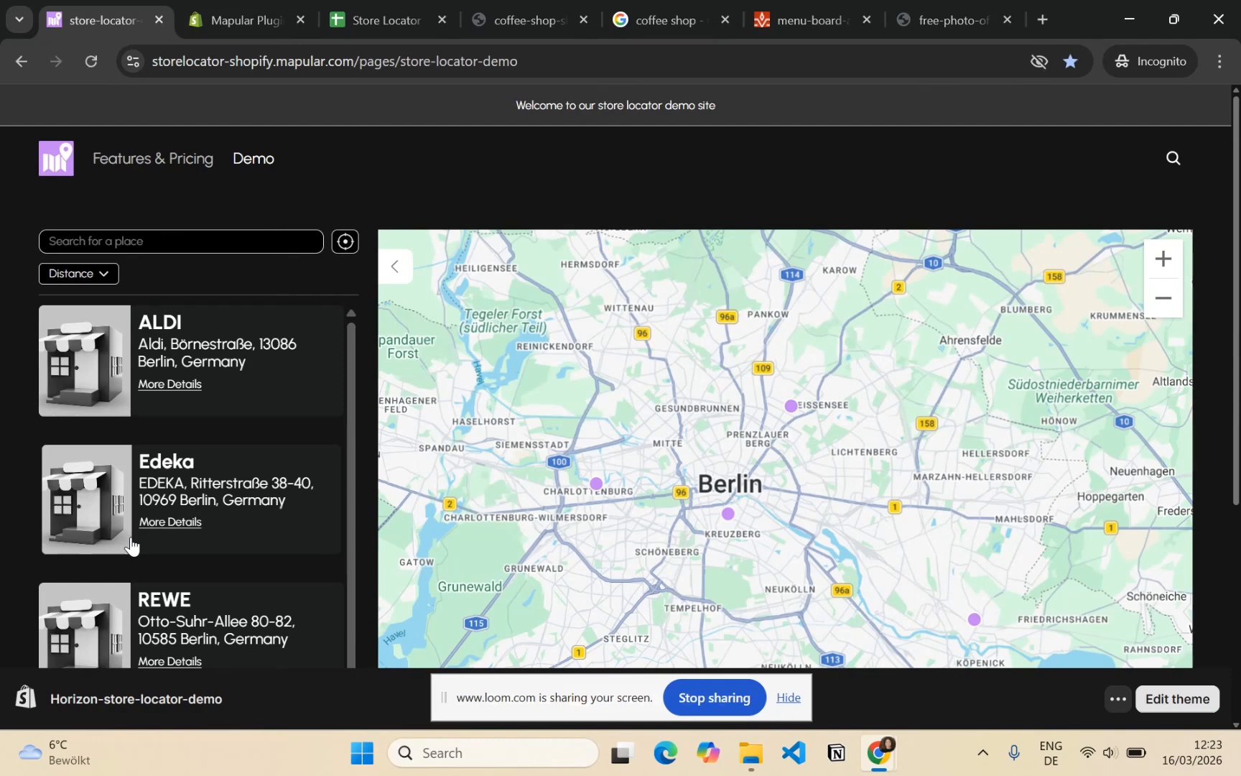
Set the Store Locator's default store image to i1.pickpik.com/photos/632/808/986/coffee-shop-shop-coffee-cafe-preview.jpg, save, and reload the demo page.
left_click(229, 24)
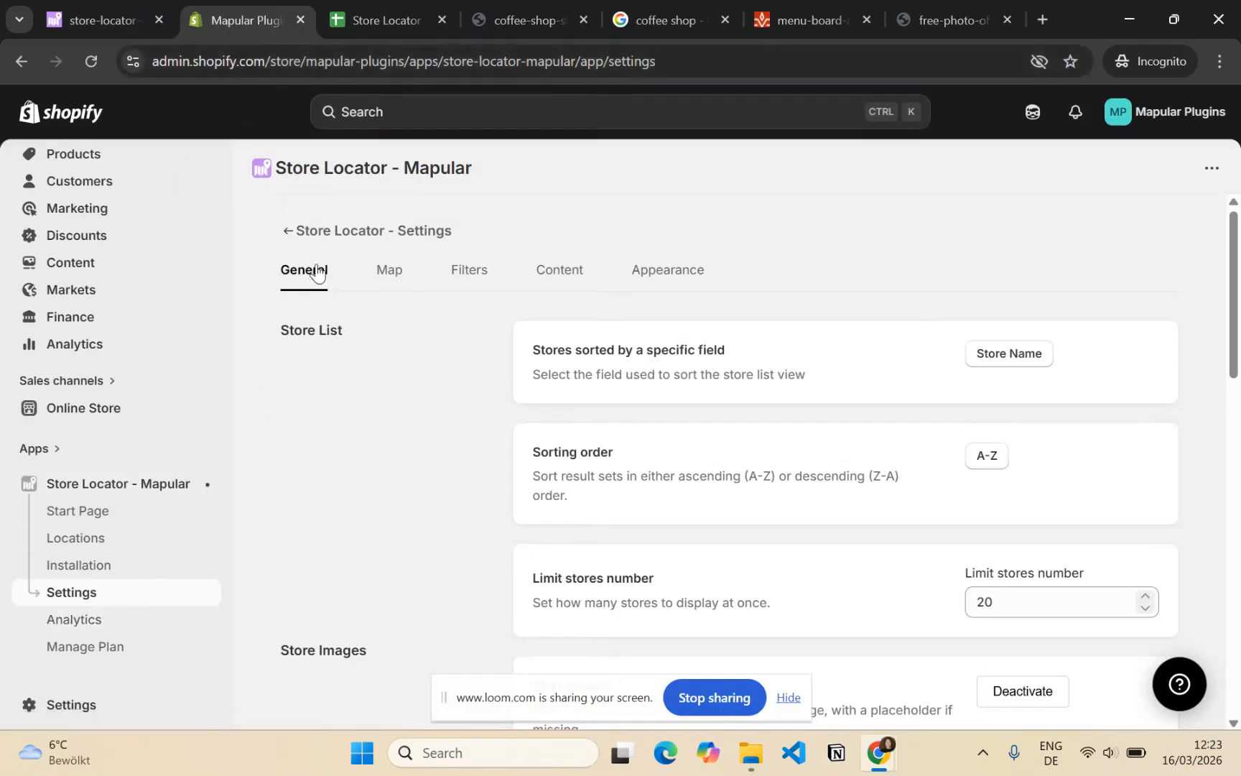
scroll(532, 395, "down", 8)
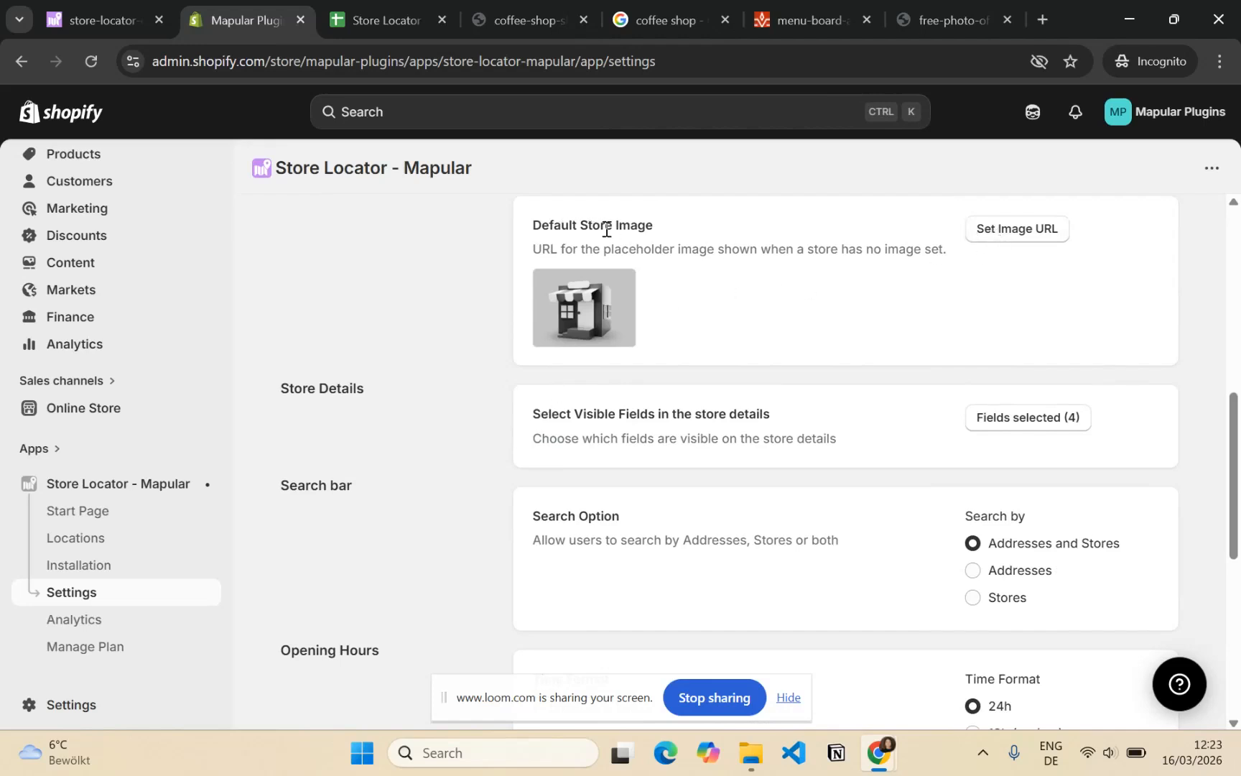
left_click(1013, 241)
left_click(854, 315)
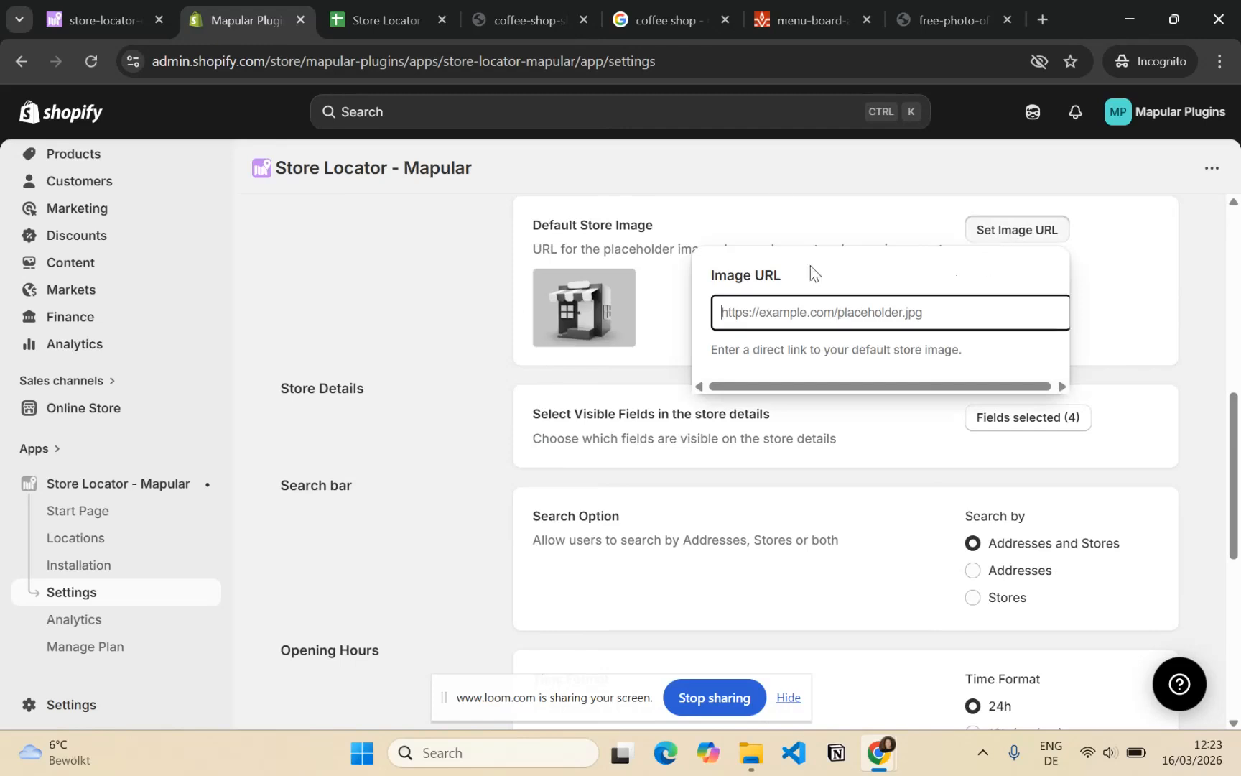
left_click(513, 24)
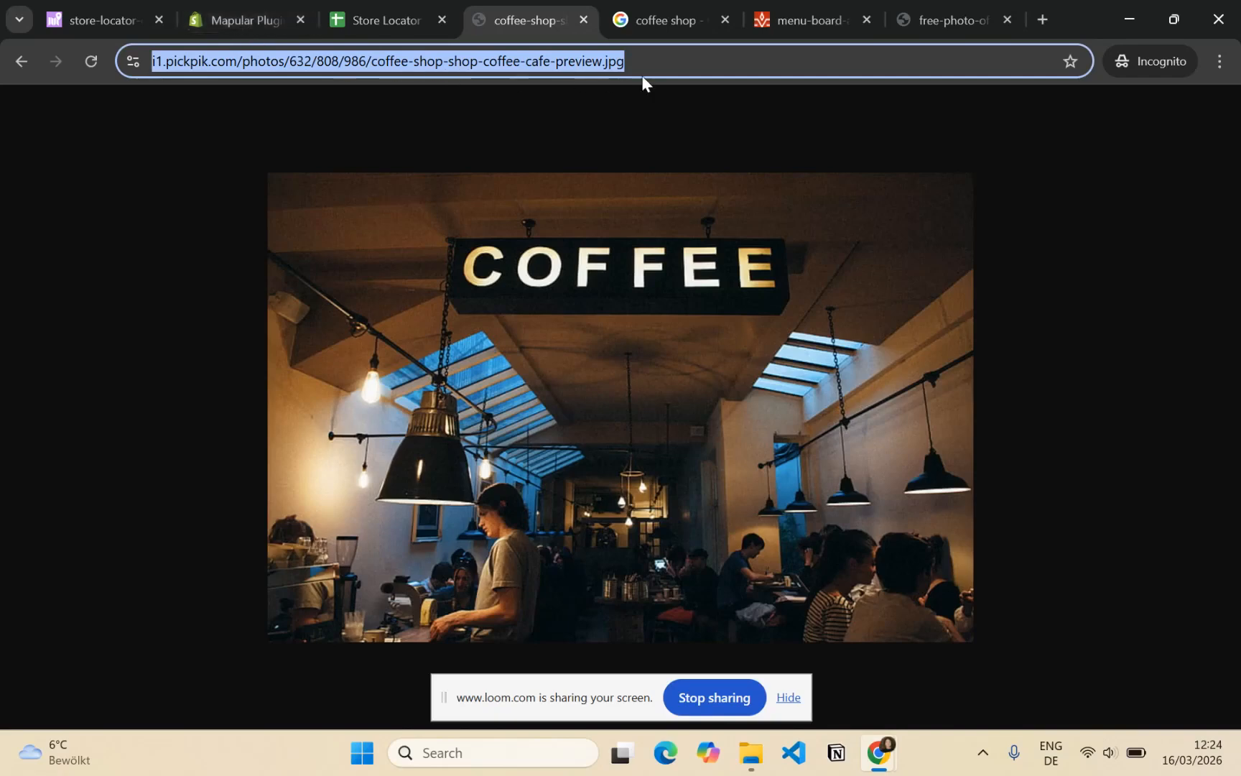
left_click(237, 20)
key("ctrl+v")
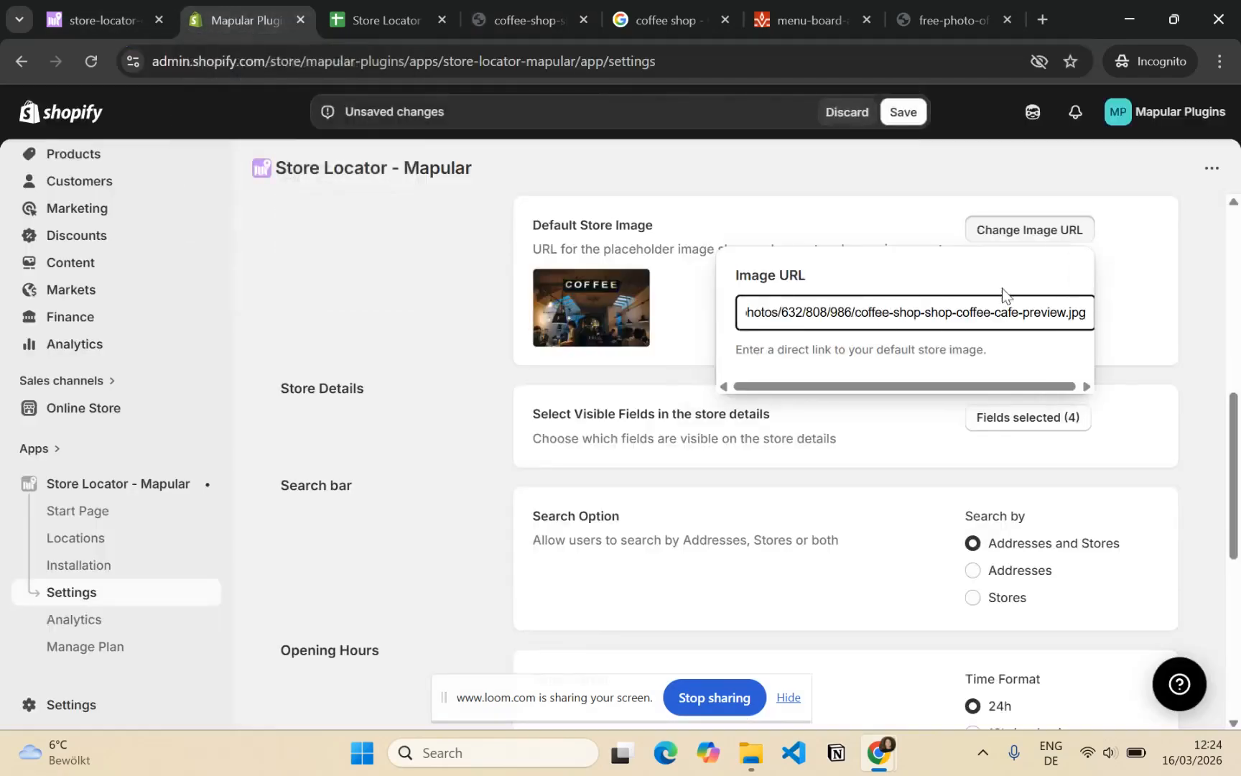
left_click(904, 114)
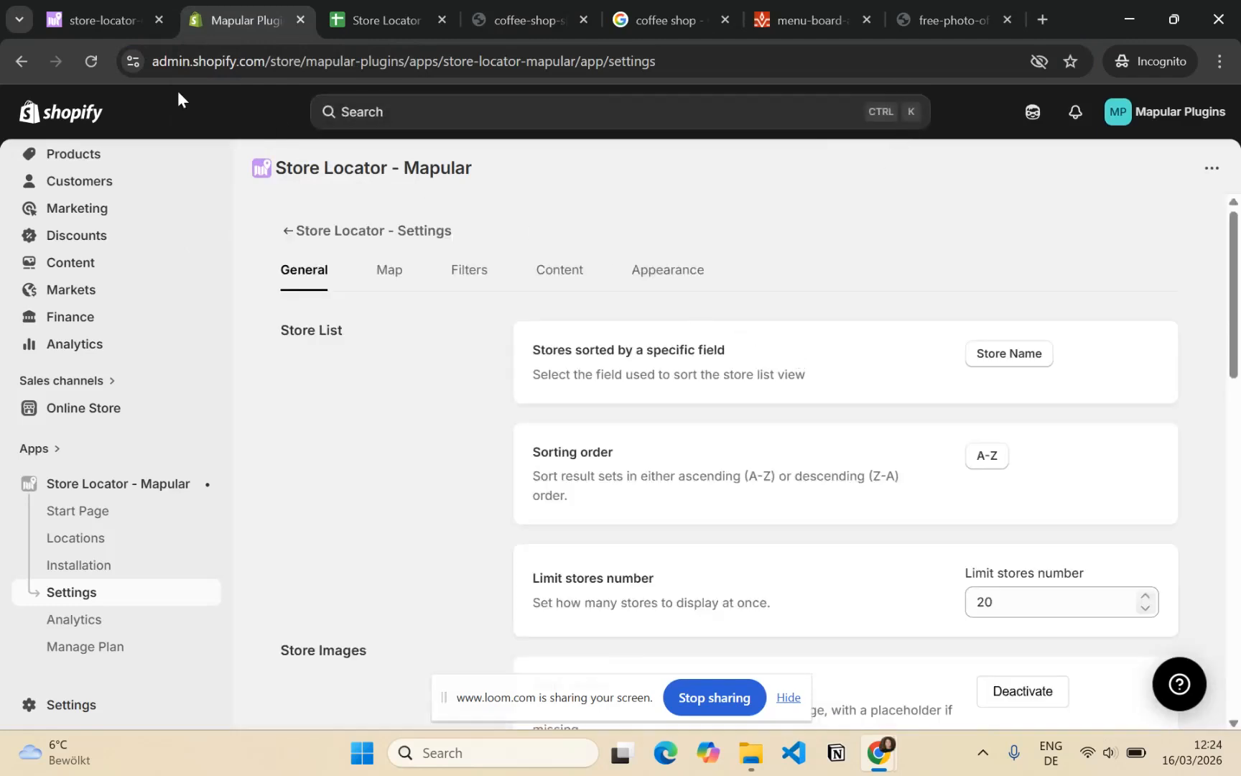
left_click(93, 17)
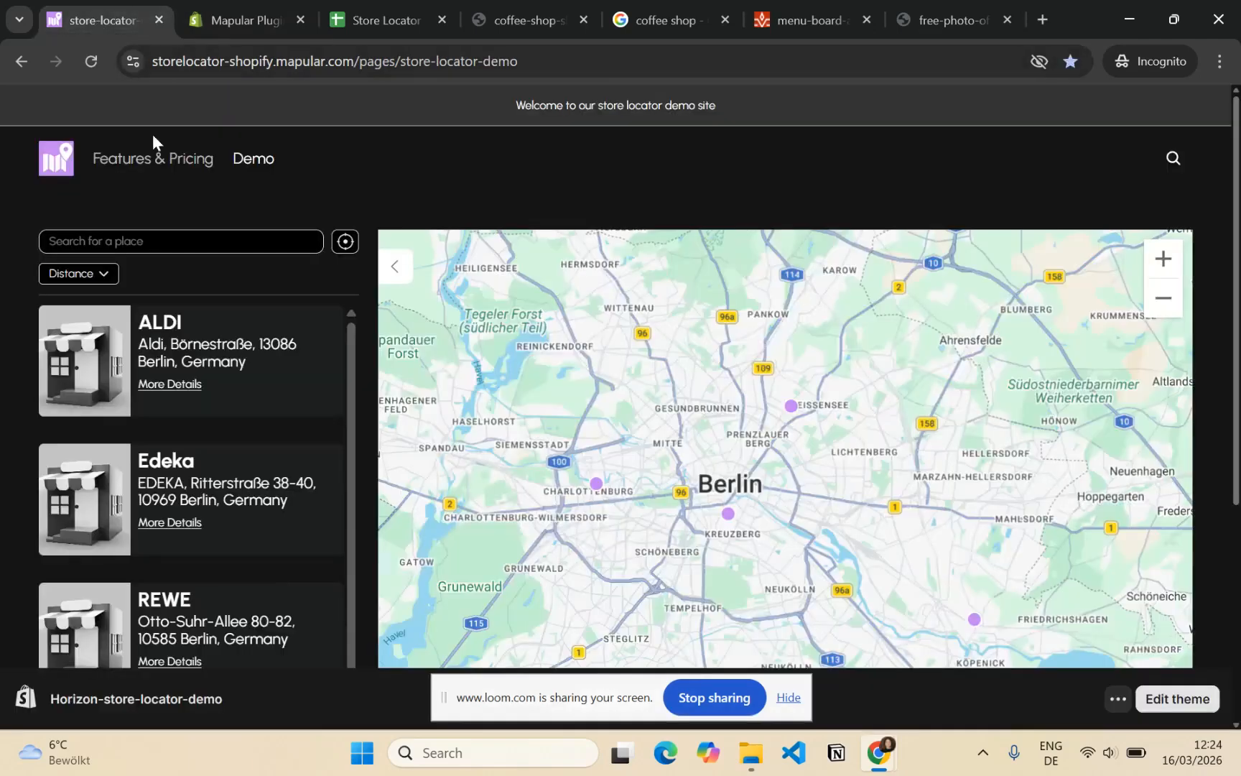
left_click(92, 66)
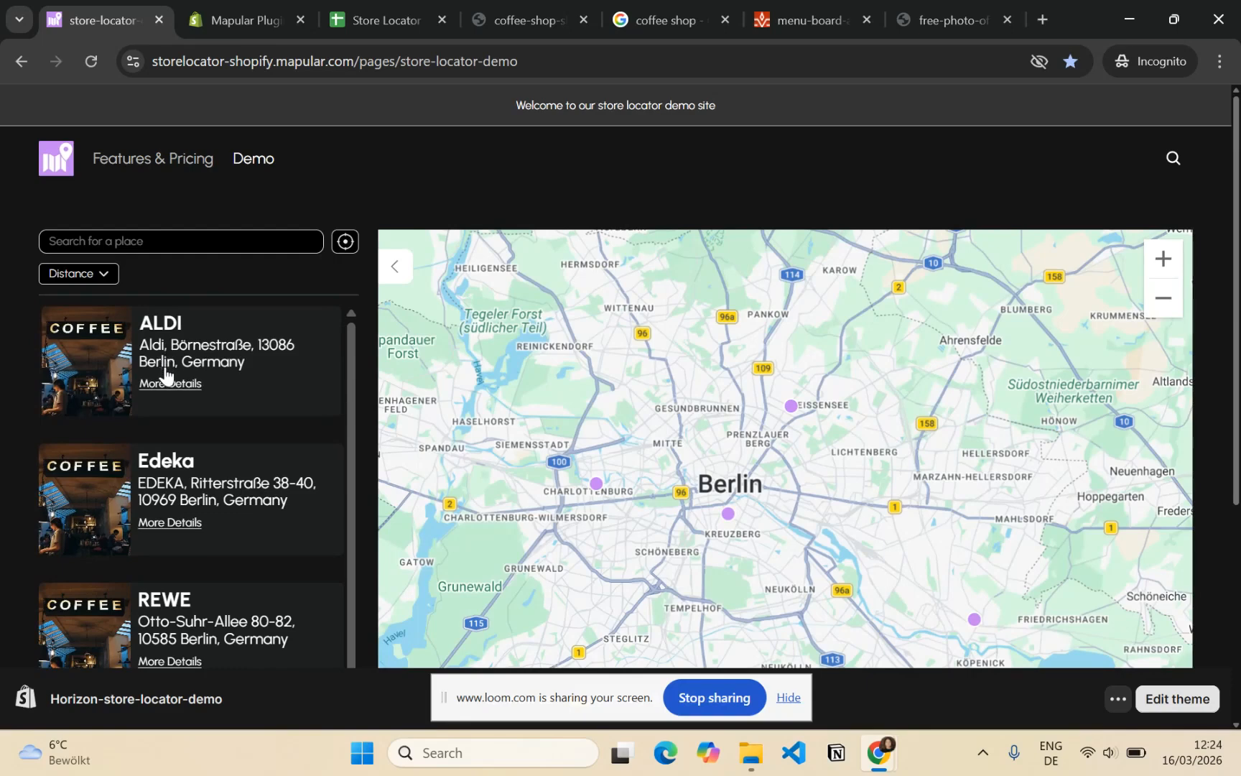
Open the ALDI location for editing in the Store Locator app and go to its store image setting.
left_click(217, 22)
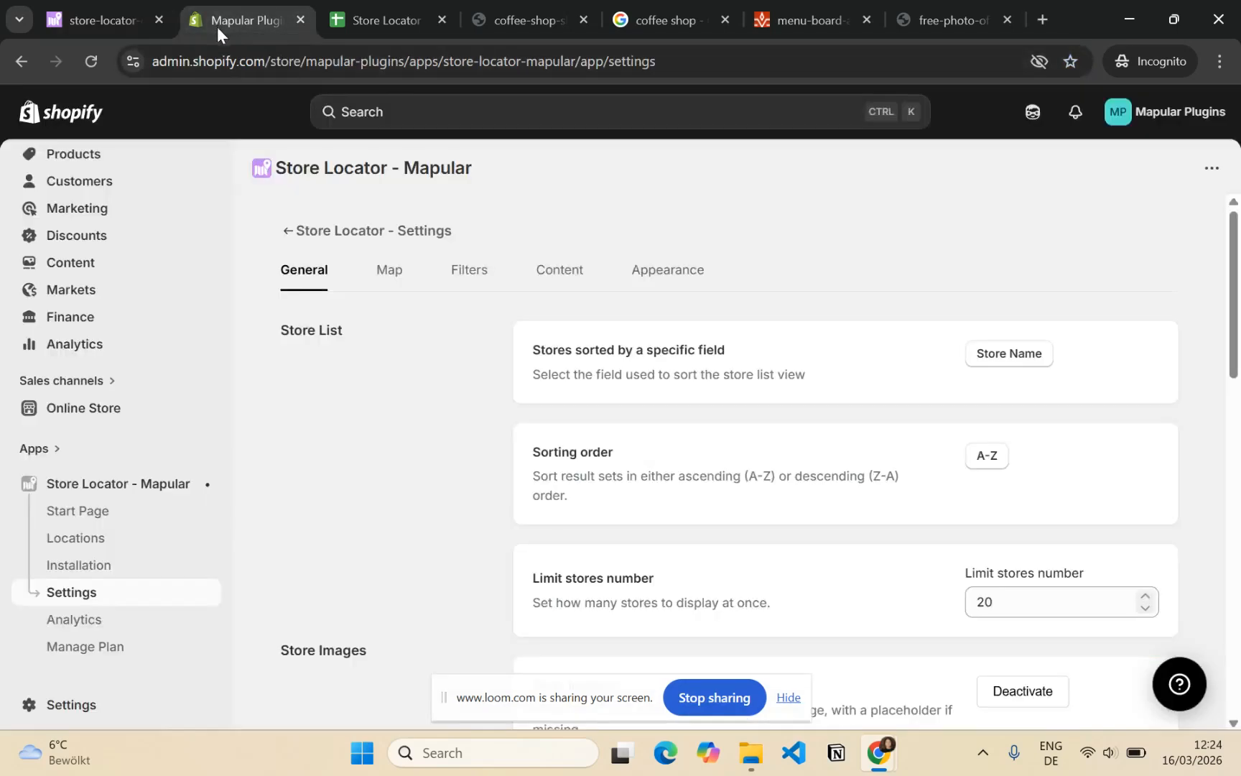
left_click(90, 541)
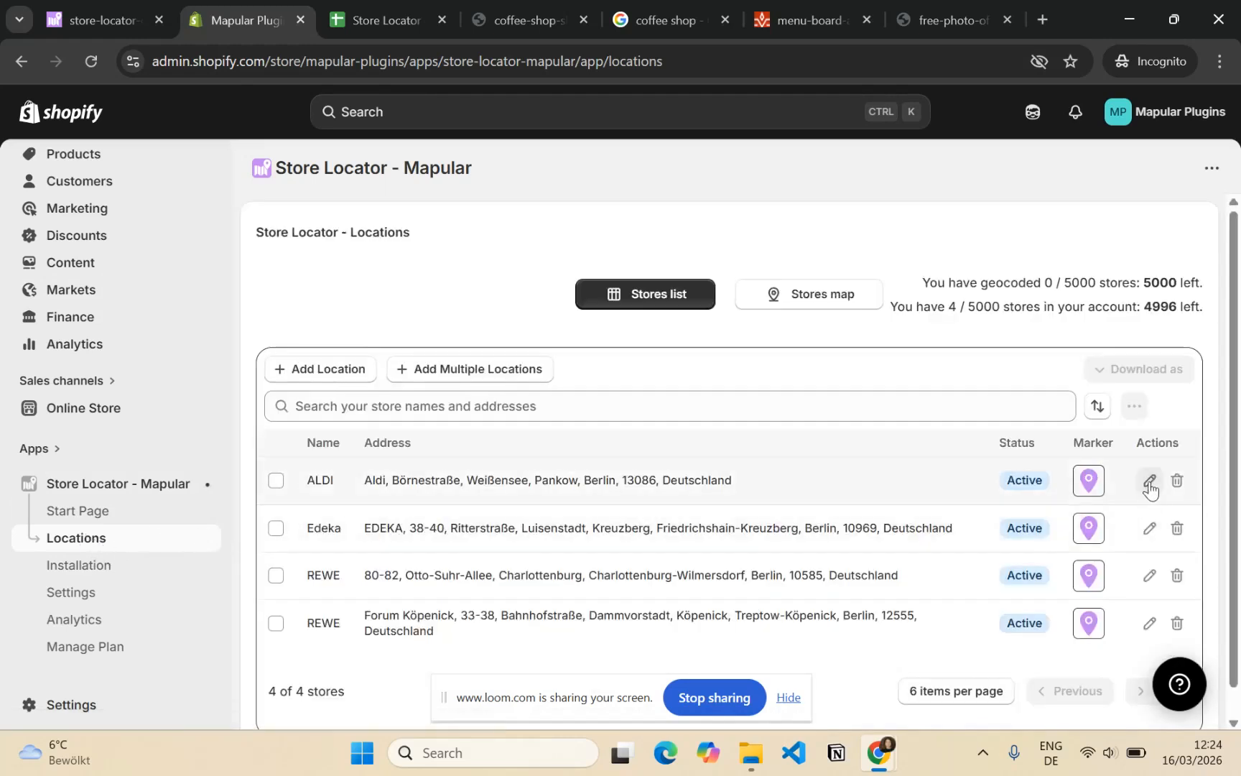
left_click(1150, 481)
scroll(930, 452, "down", 10)
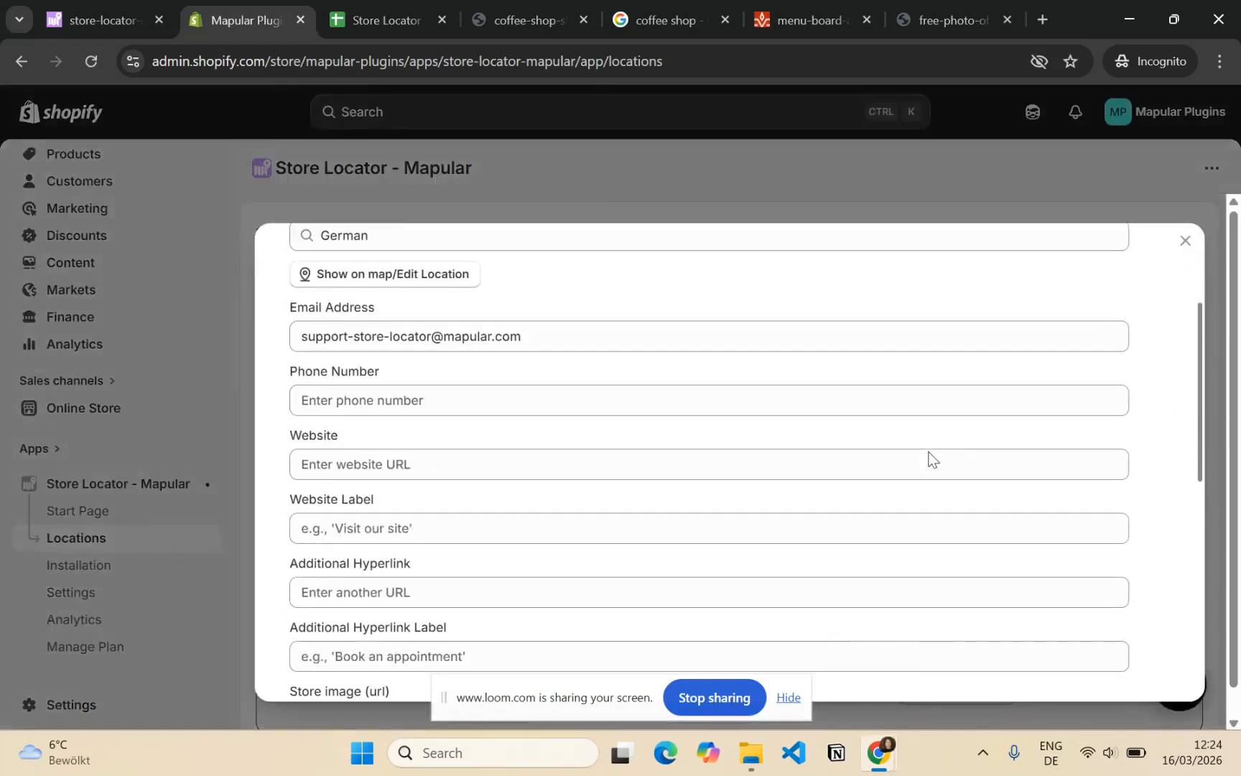
scroll(933, 457, "up", 4)
scroll(934, 457, "down", 2)
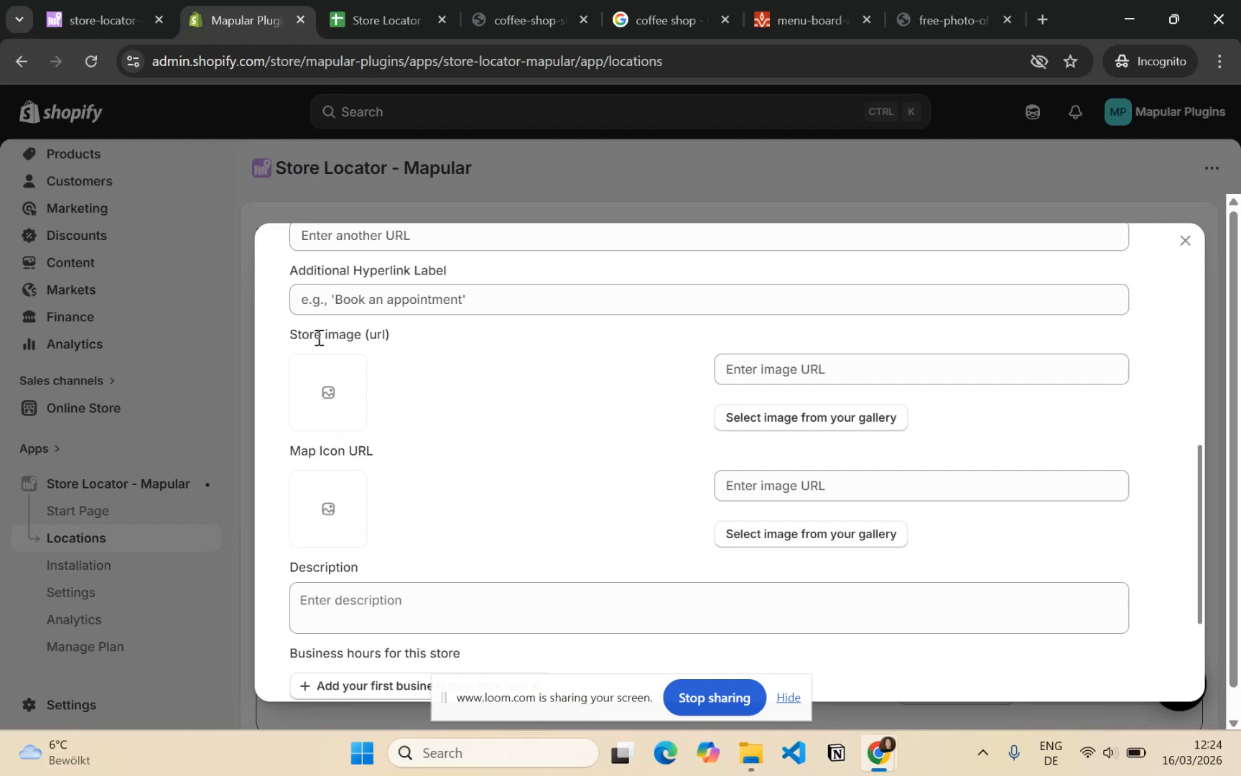
left_click(761, 370)
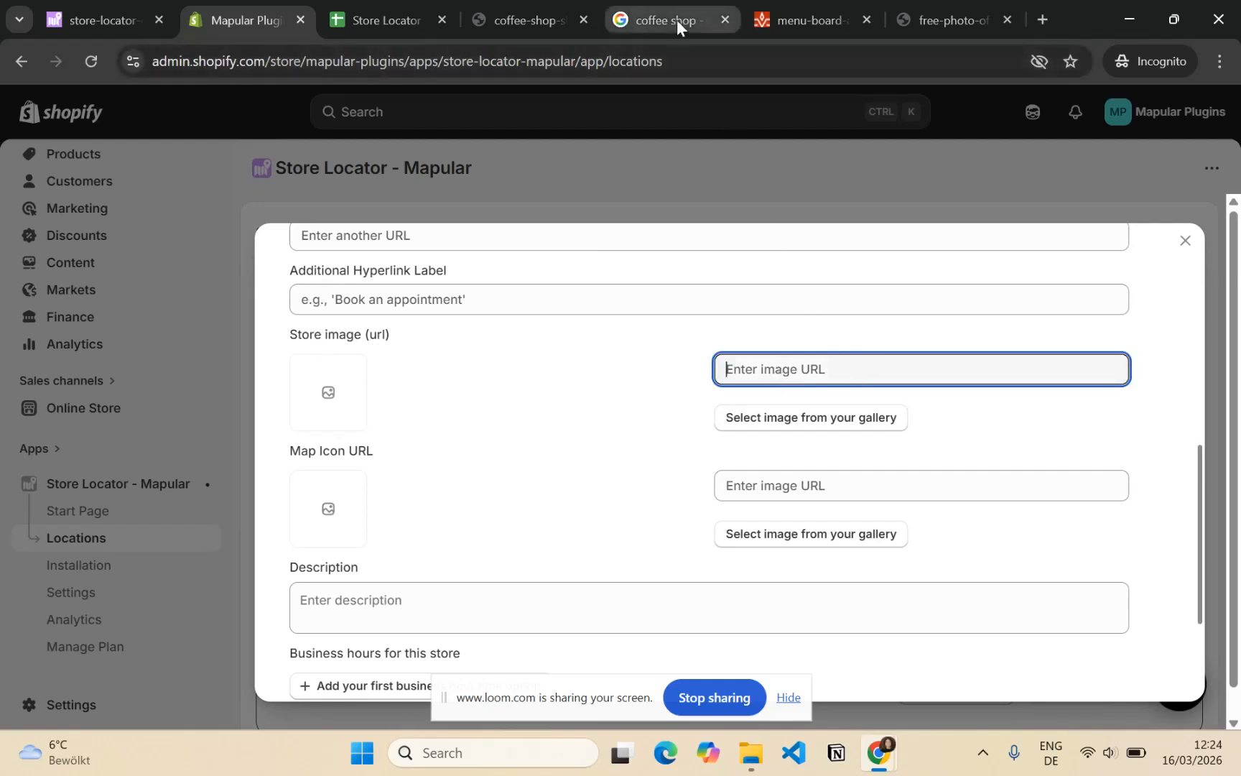
left_click(804, 19)
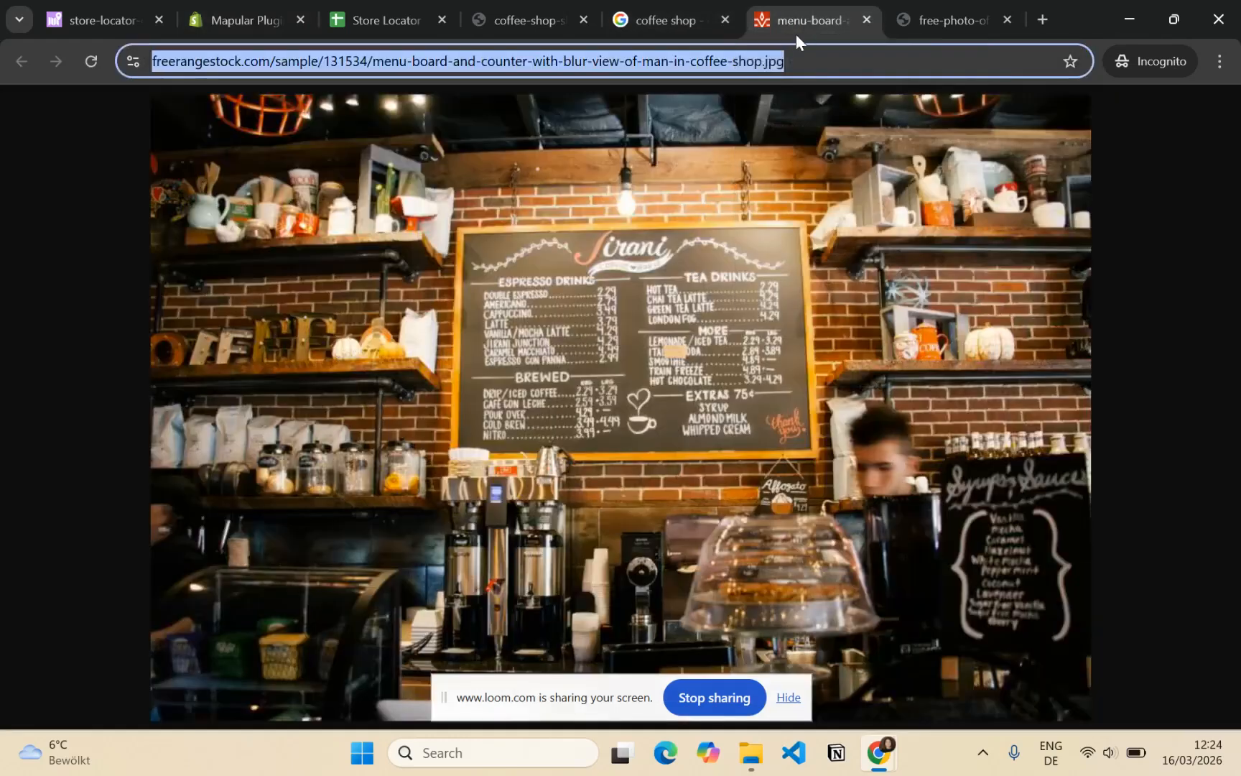
left_click(801, 63)
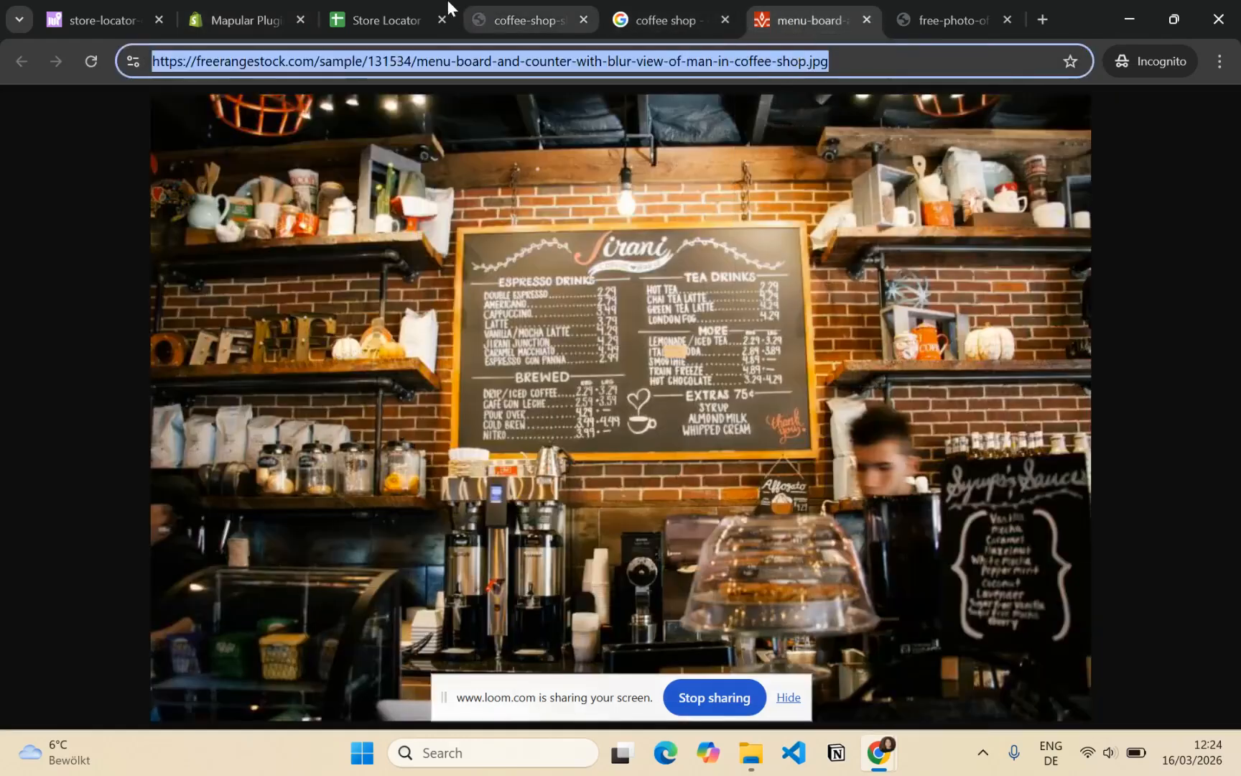
left_click(235, 17)
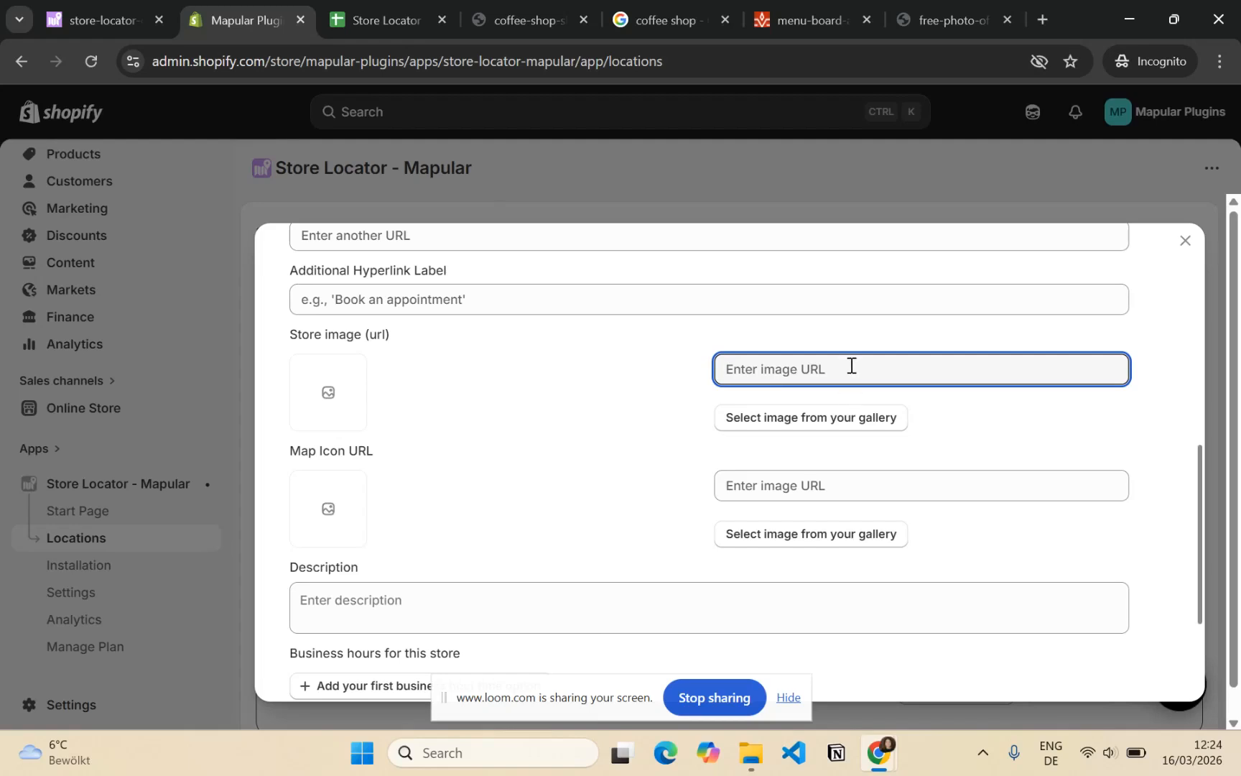
key("ctrl+v")
left_click(1036, 440)
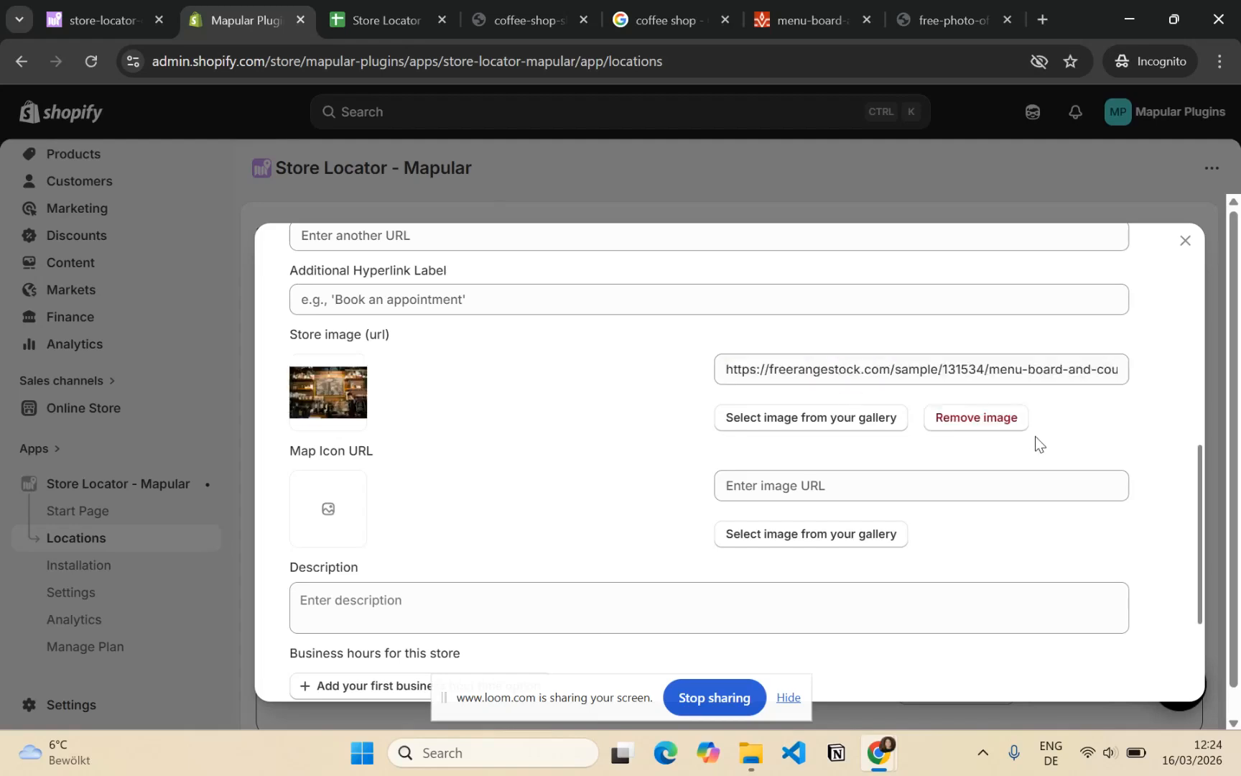
scroll(1010, 463, "down", 3)
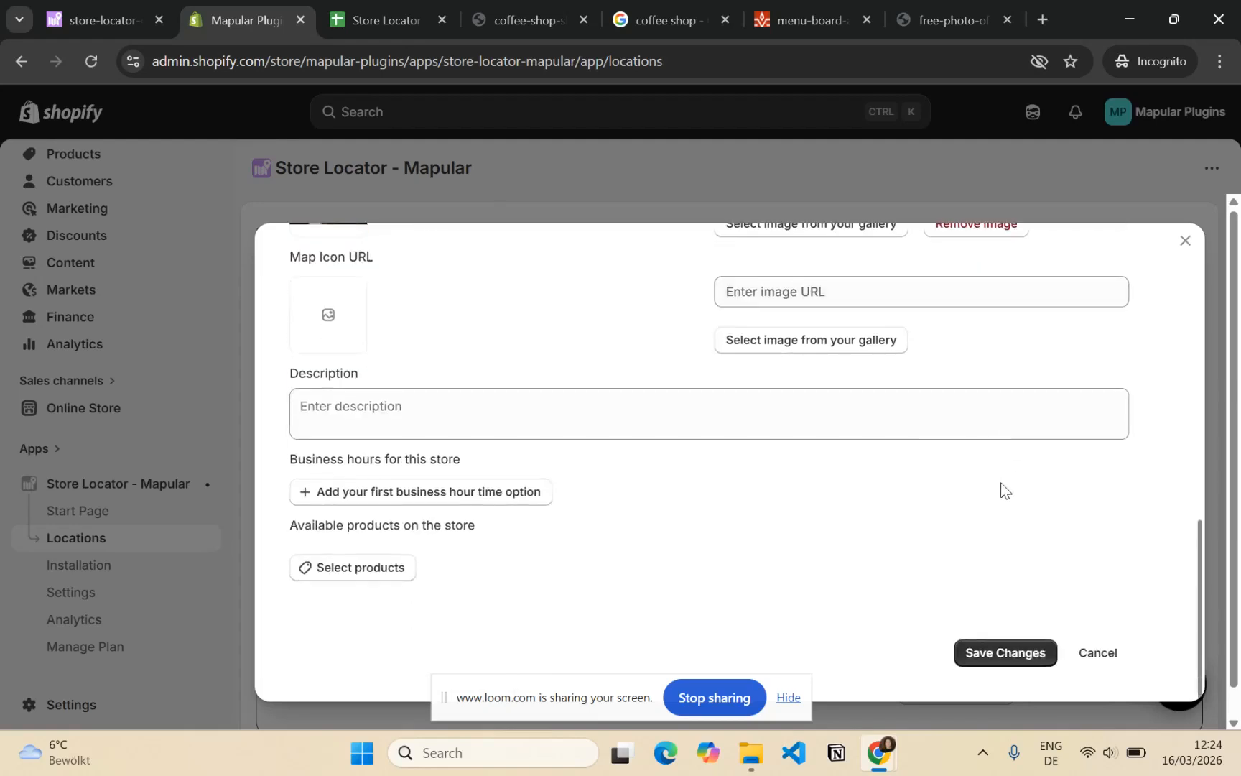
left_click(1003, 653)
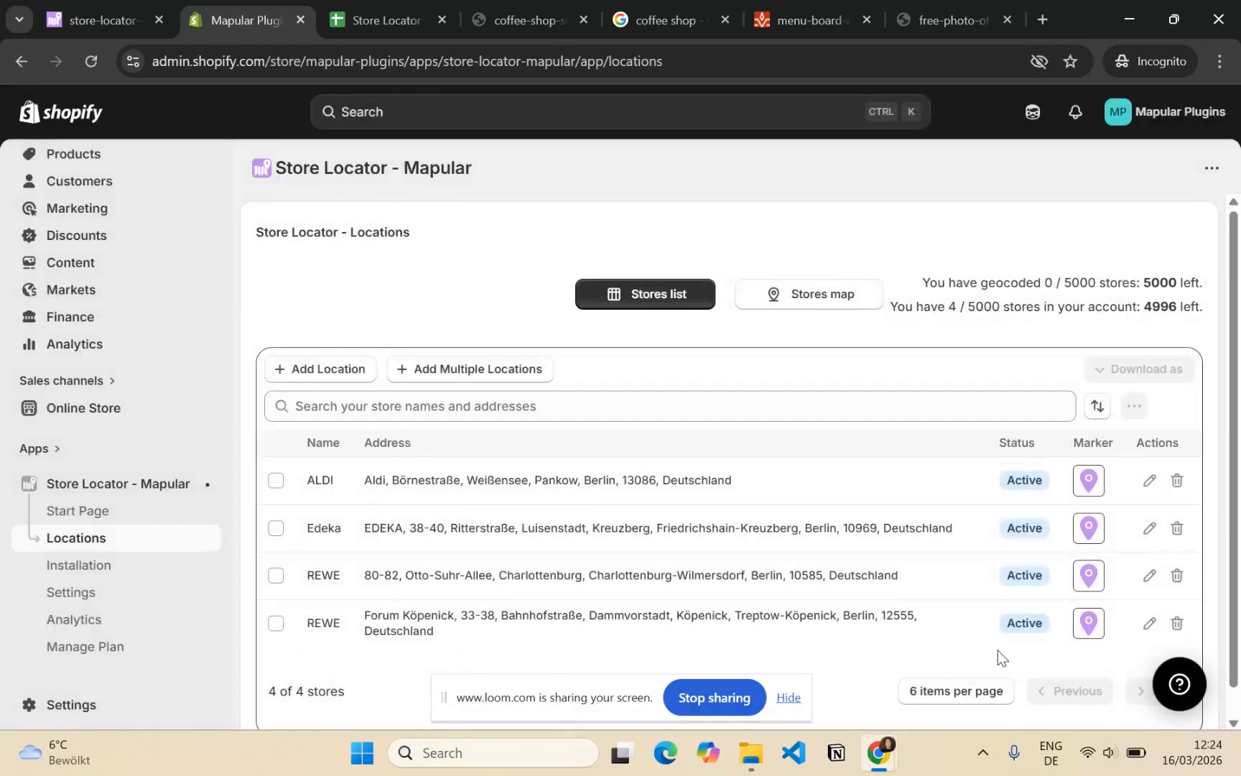
left_click(97, 32)
left_click(88, 69)
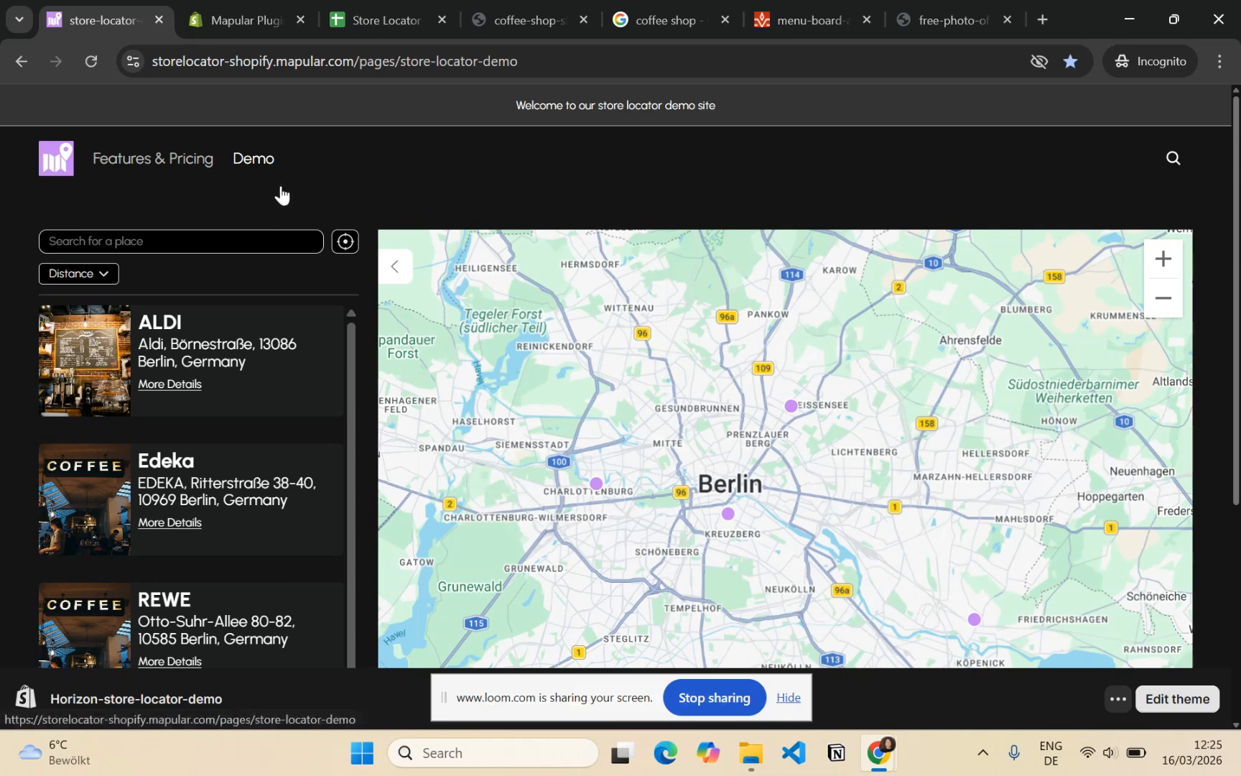
Open the Google Sheets connection for adding multiple locations, then select Image URL cell J2 in the Store Locator — Locations sheet.
left_click(249, 36)
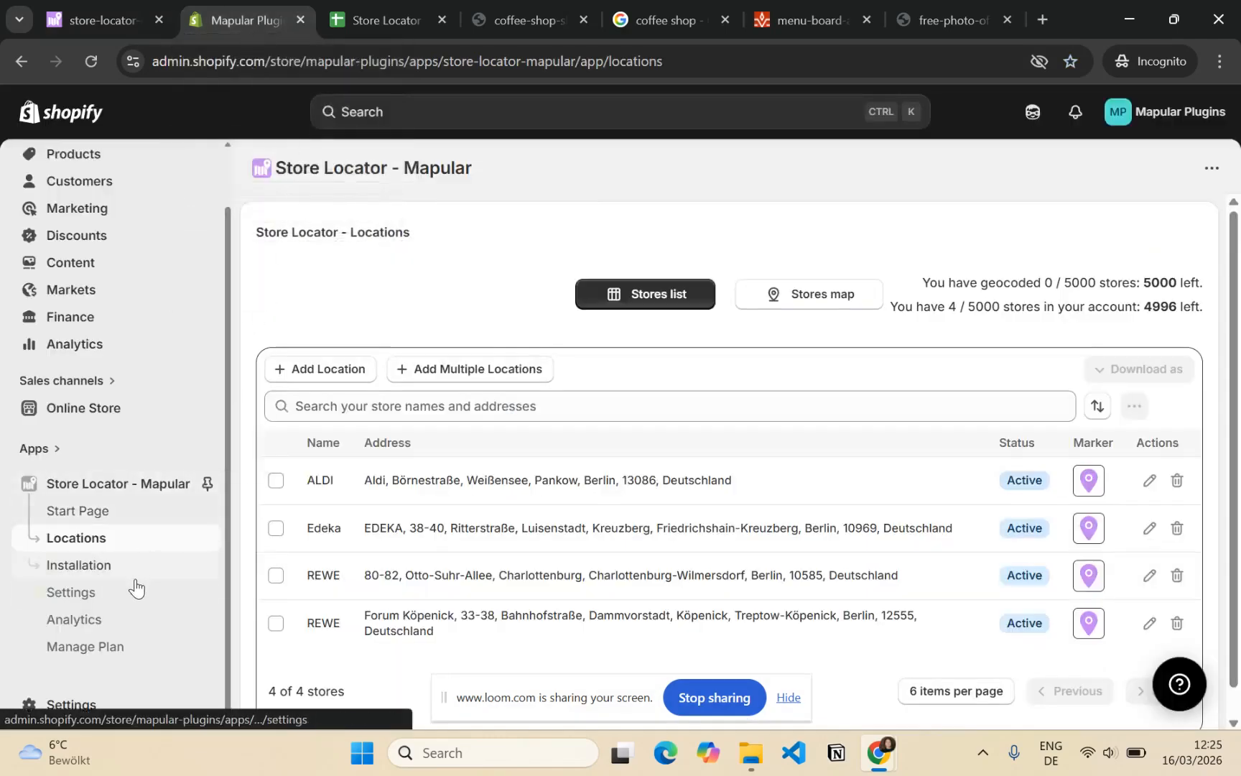
left_click(415, 375)
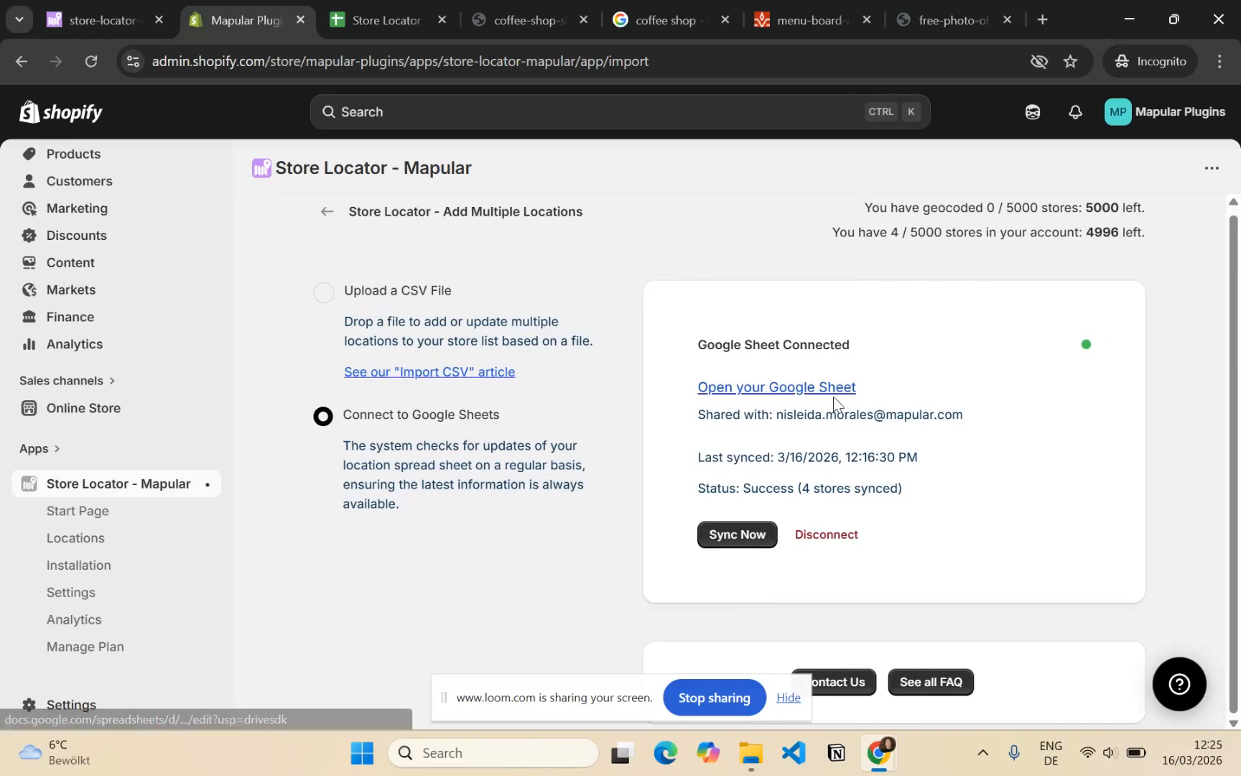
left_click(344, 33)
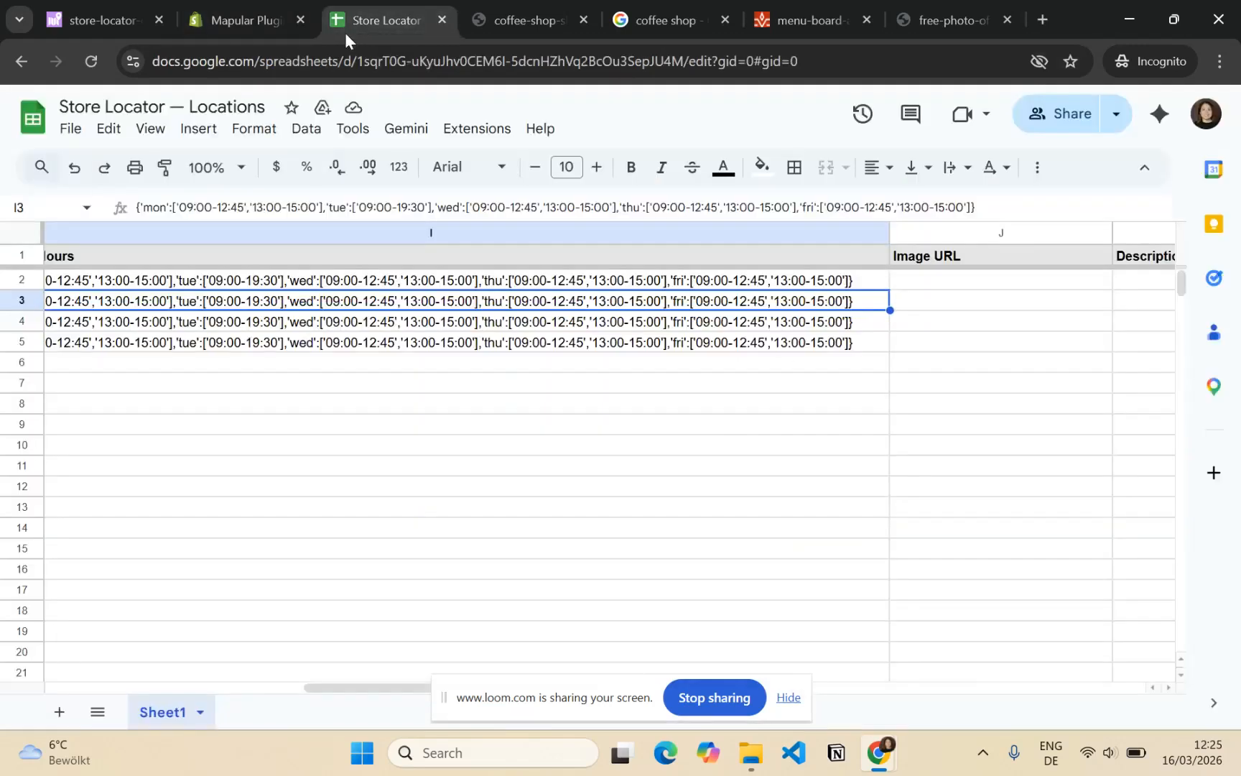
left_click(381, 419)
left_click(998, 280)
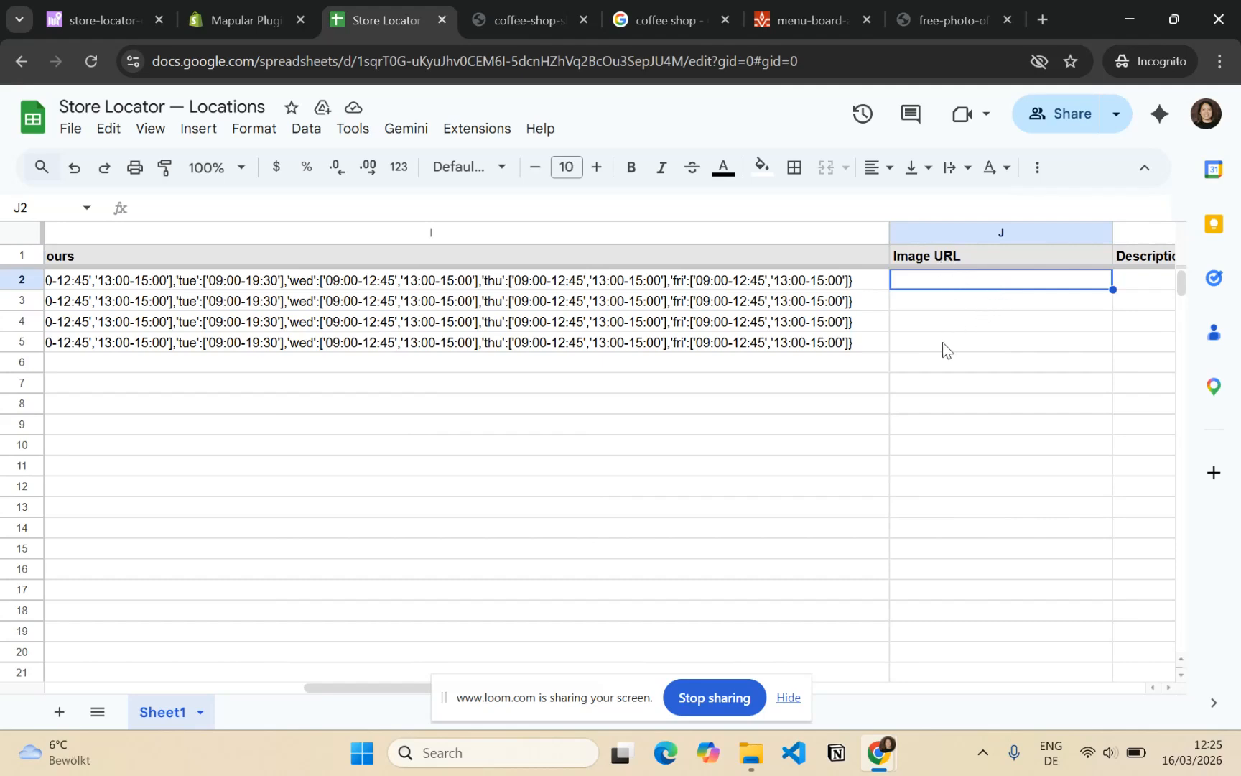
left_click_drag(345, 691, 460, 646)
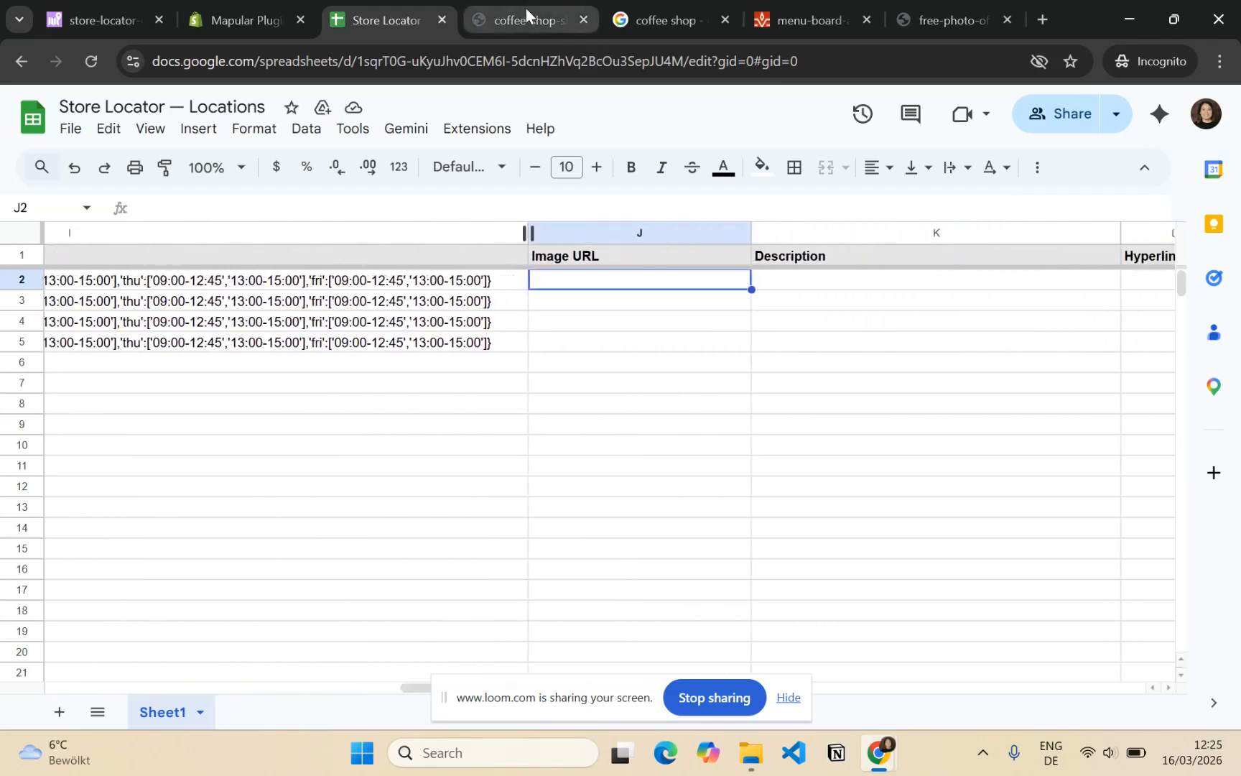
left_click(758, 10)
right_click(578, 195)
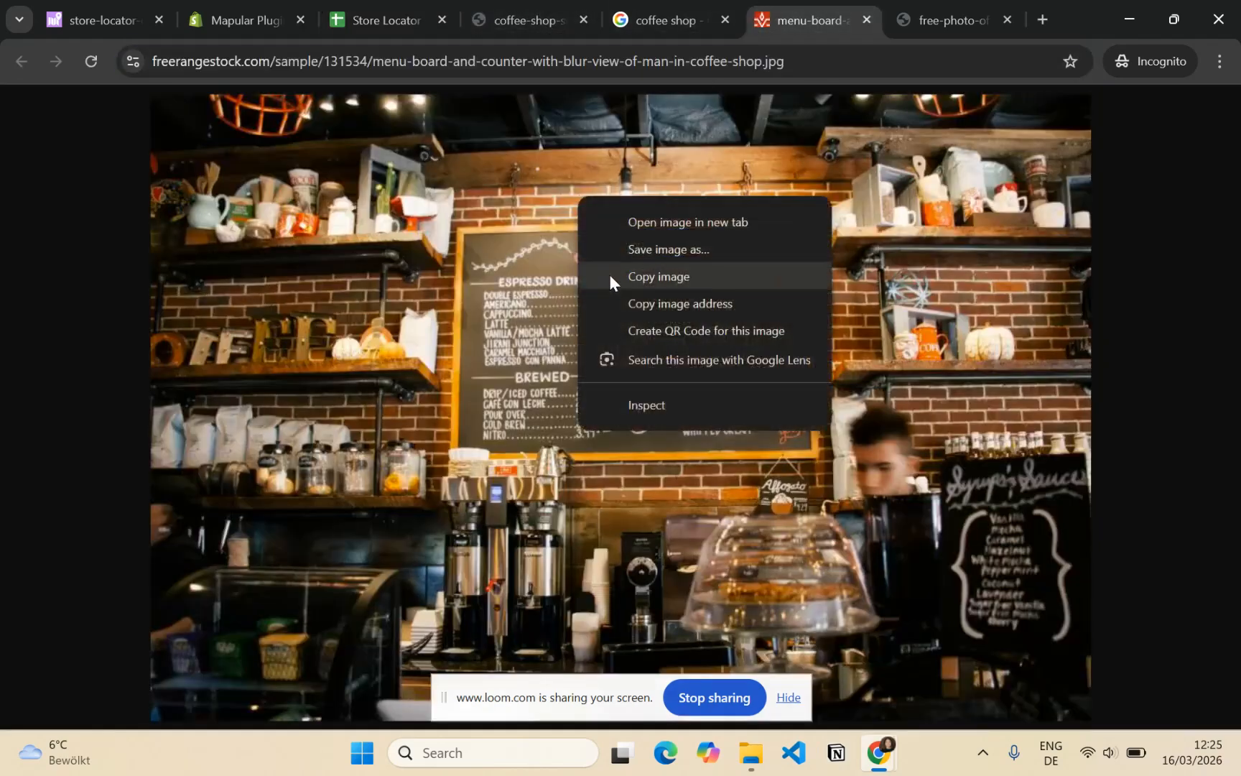
left_click(630, 276)
left_click(391, 11)
key("ctrl+v")
key("ctrl+z")
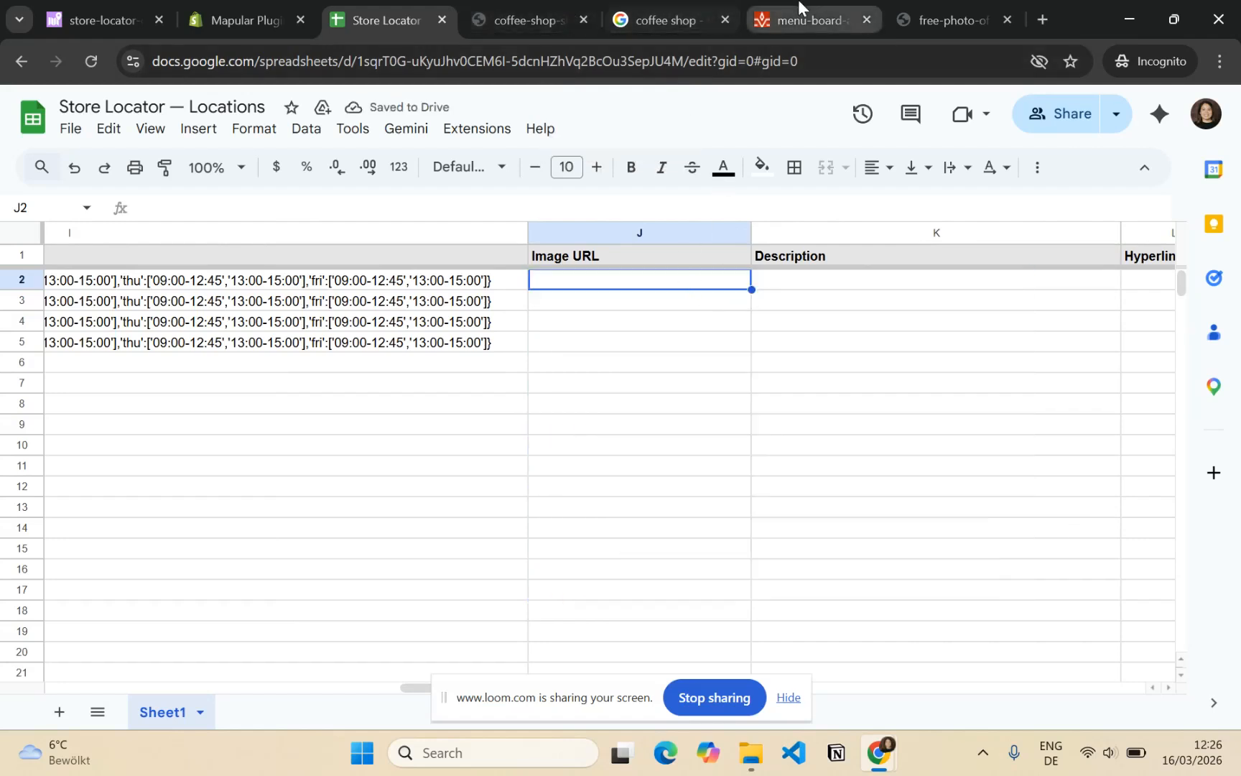
Copy the image address of free-photo-of-bar-in-a-coffee-shop.jpeg from Pexels and paste it into Image URL cell J2 of the locations sheet.
left_click(931, 4)
right_click(639, 372)
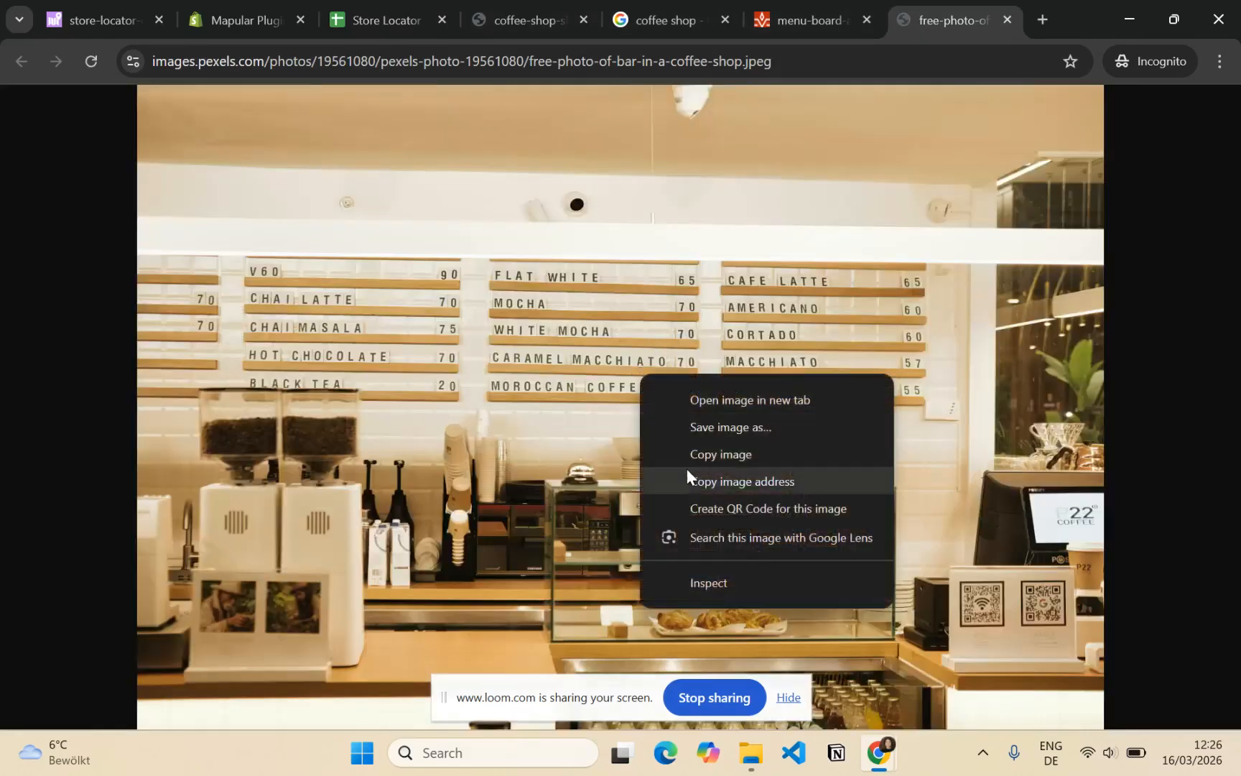
left_click(721, 478)
left_click(360, 23)
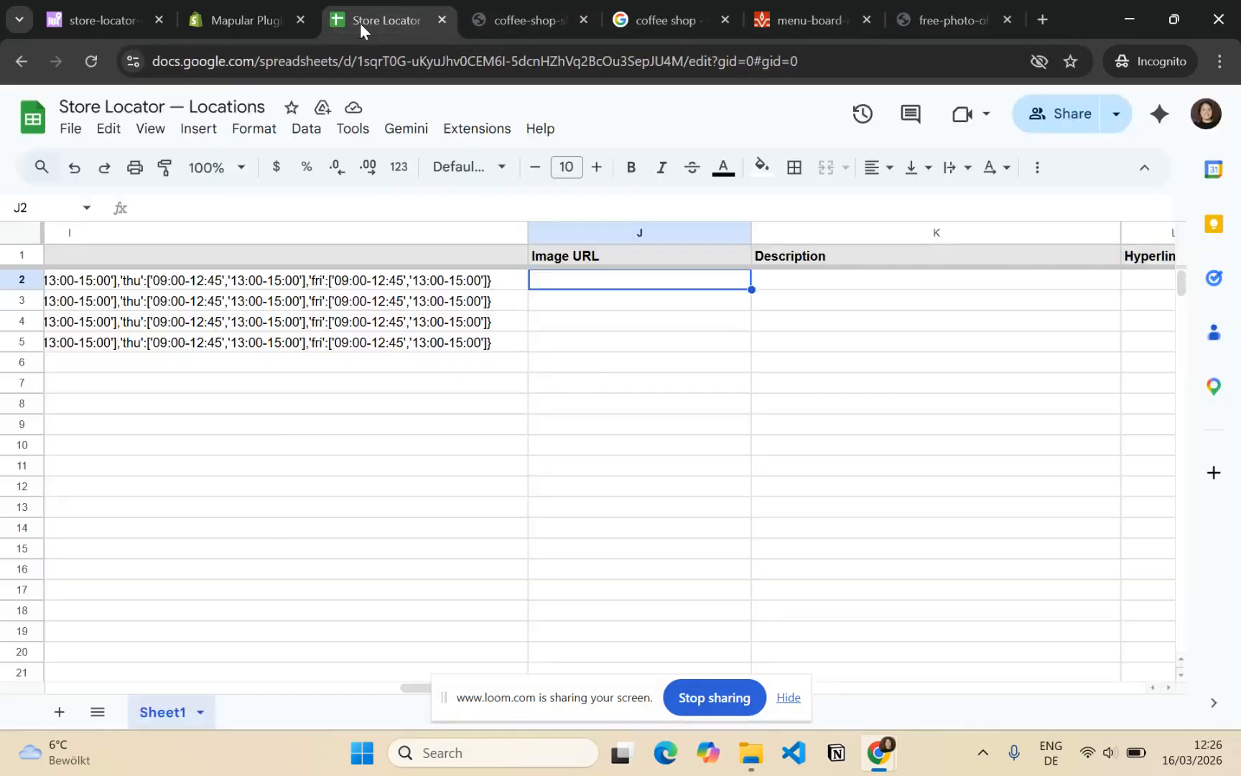
key("ctrl+v")
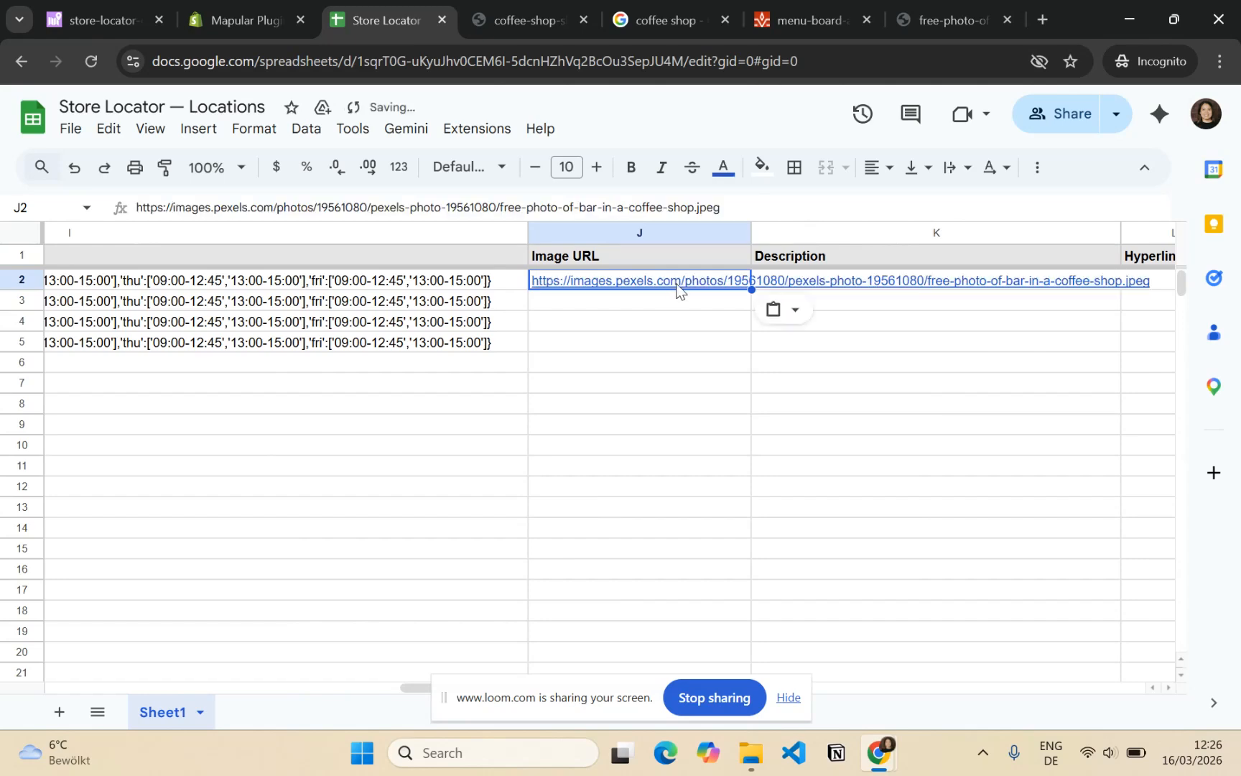
Copy the image address of "Bar in a Coffee Shop" from the Google image results and paste it into Image URL cell J3.
left_click(885, 16)
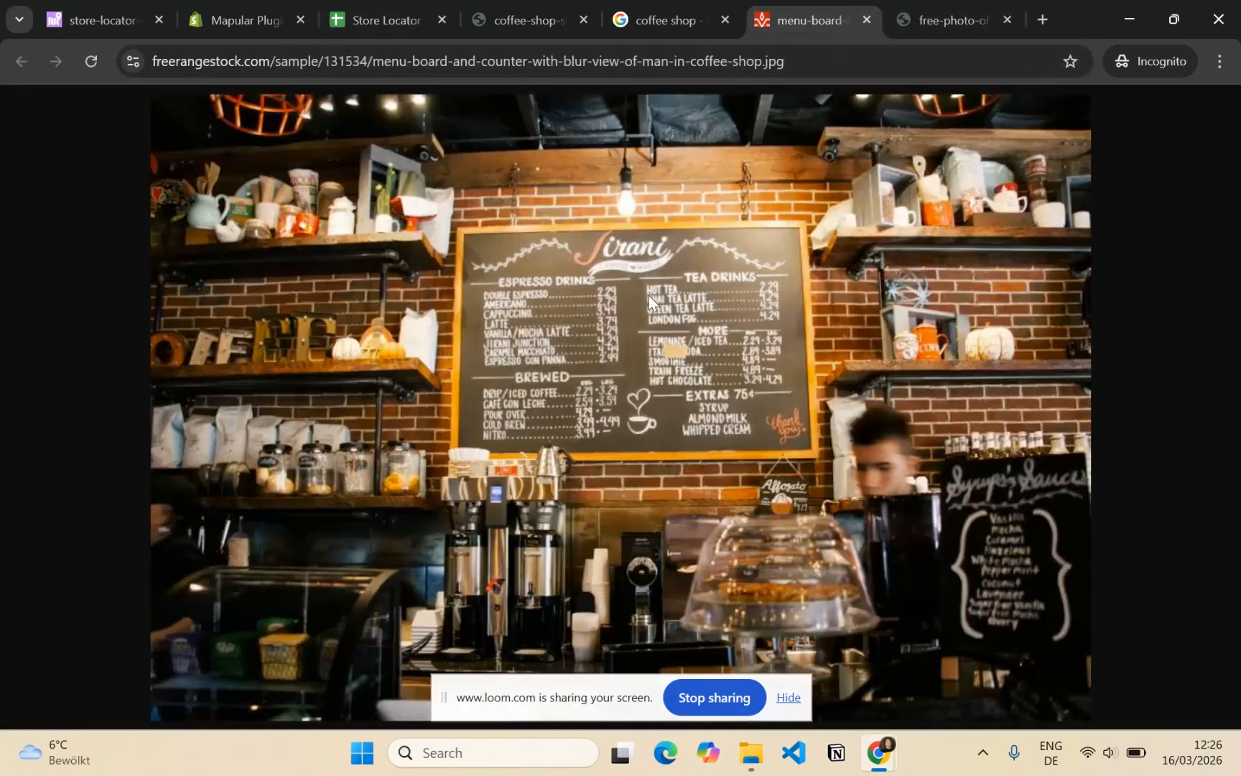
left_click(643, 32)
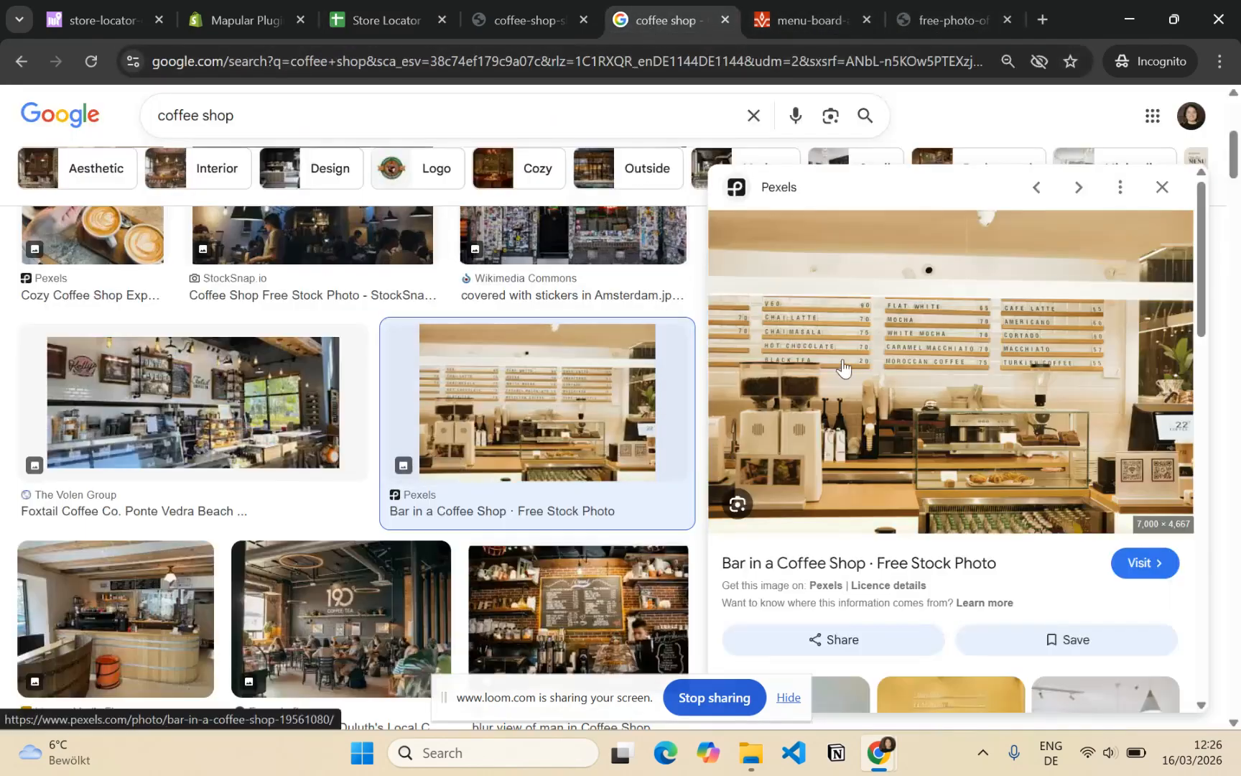
right_click(842, 363)
left_click(956, 630)
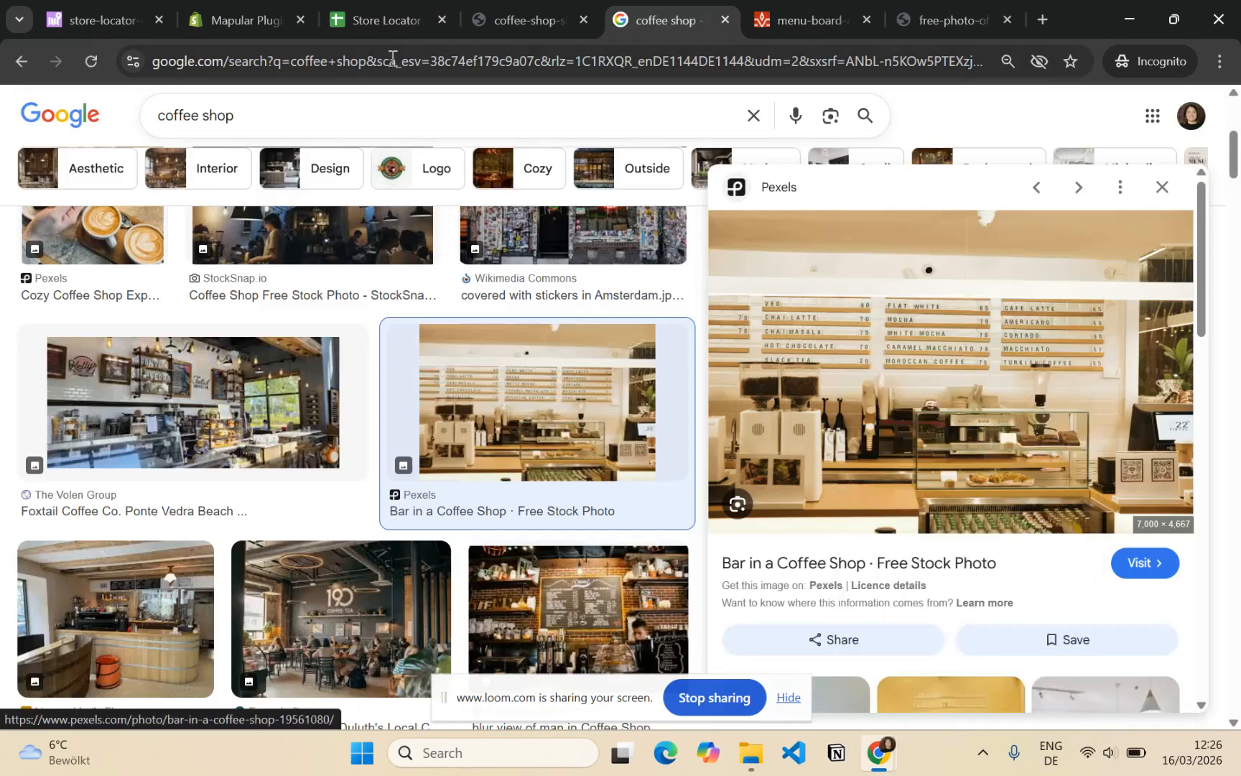
left_click(384, 32)
left_click(668, 301)
key("ctrl+v")
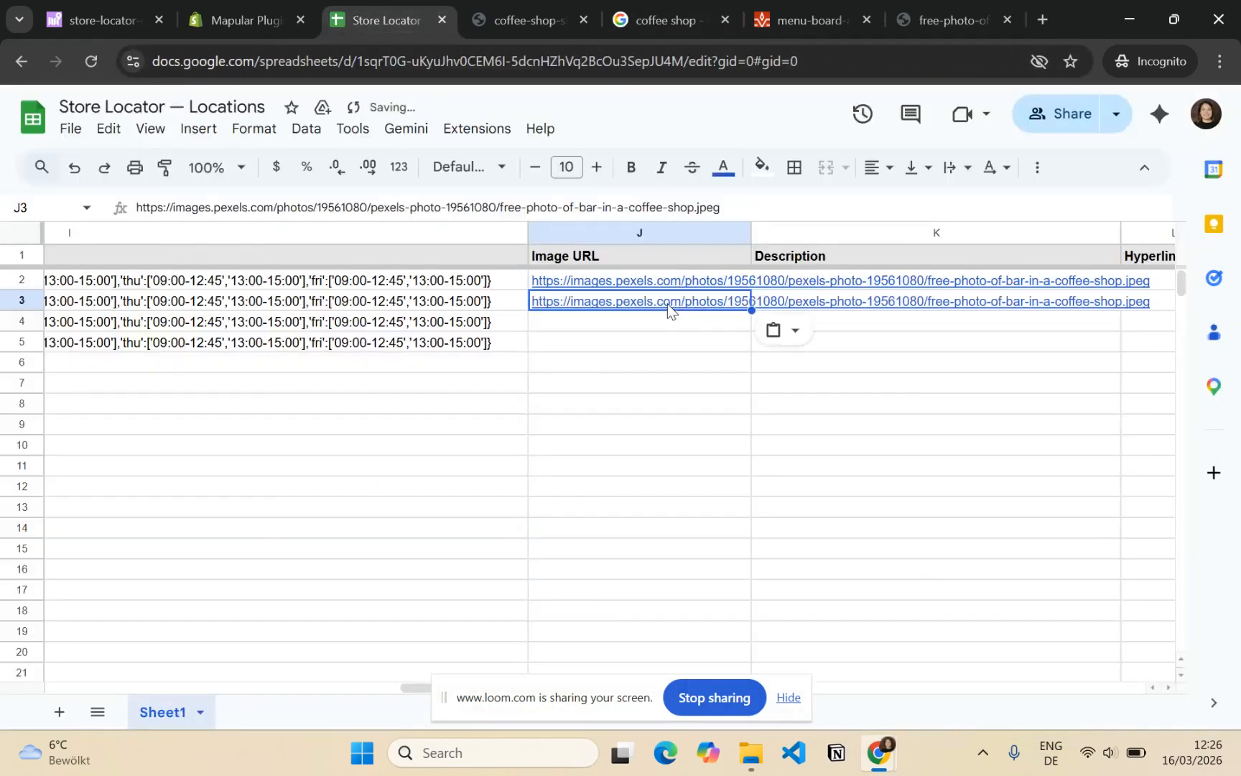
left_click(653, 340)
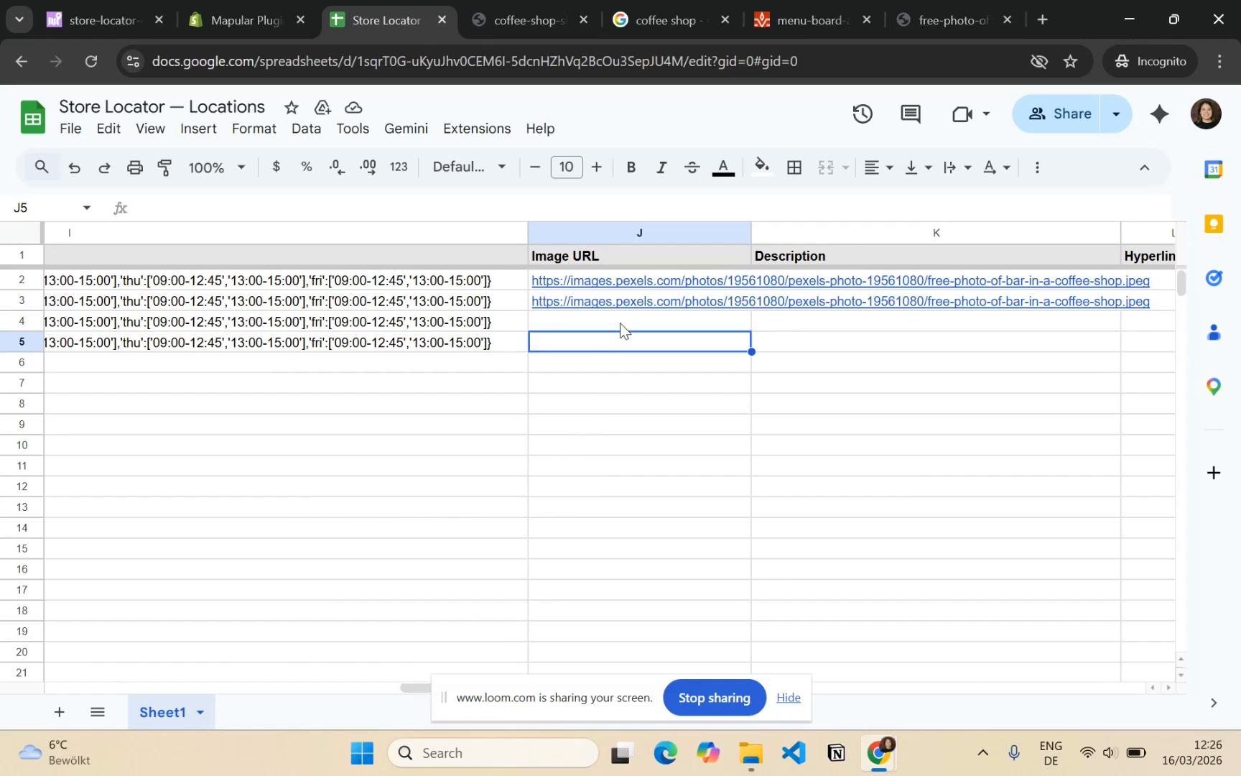
Leave Image URL cells J4:J5 empty and sync the connected Google Sheet in Shopify's Store Locator, highlighting the last sync time.
left_click_drag(620, 323, 618, 342)
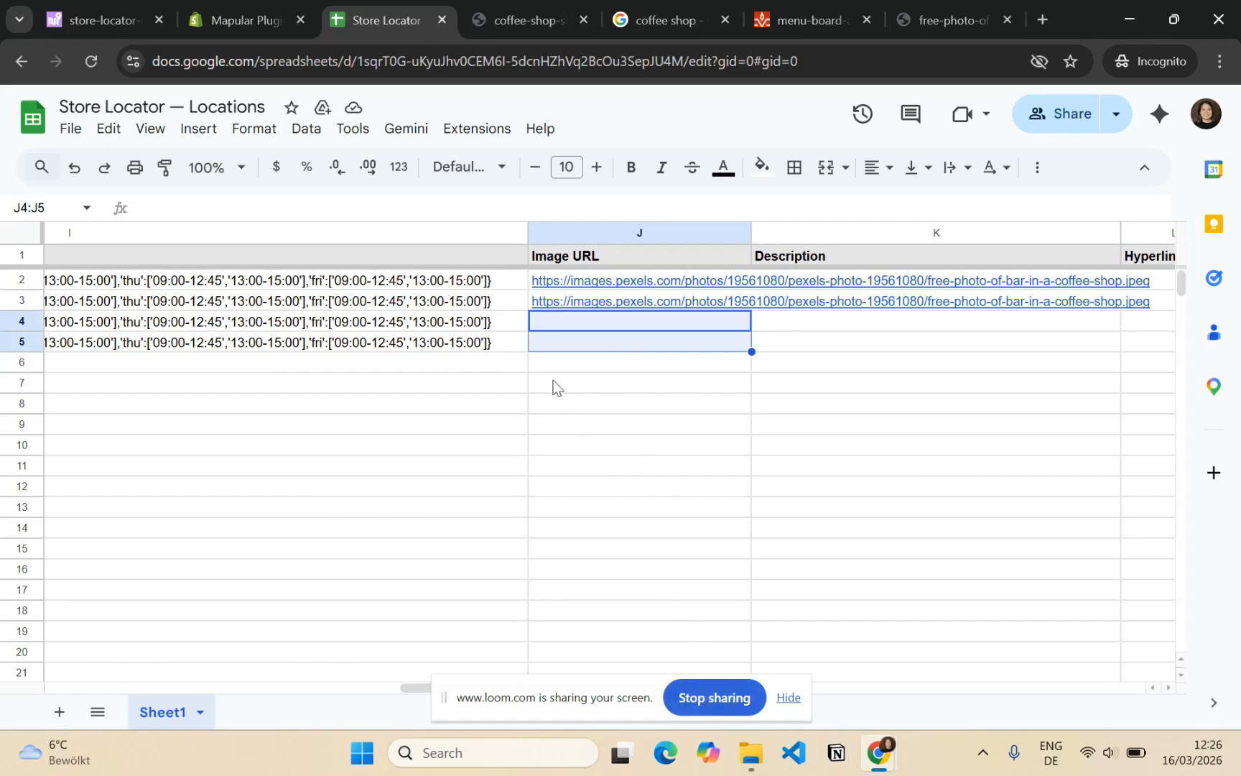
left_click(237, 16)
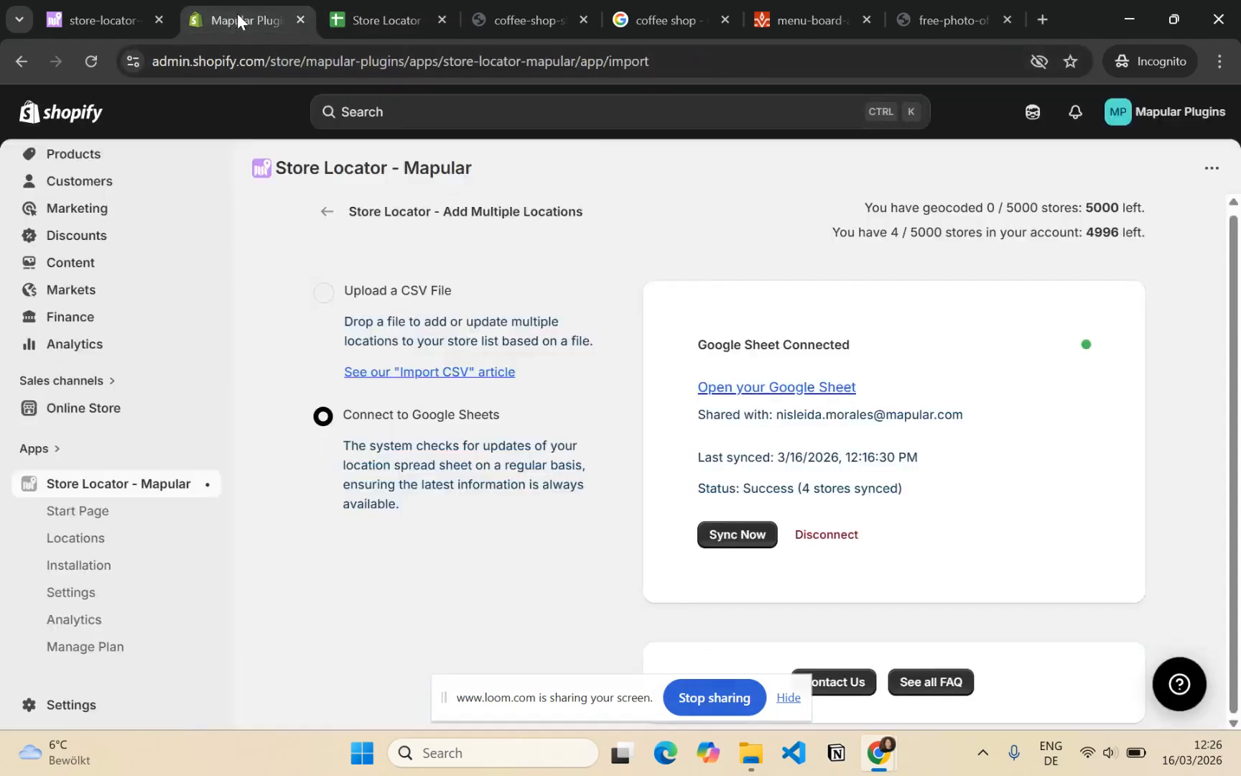
left_click(752, 540)
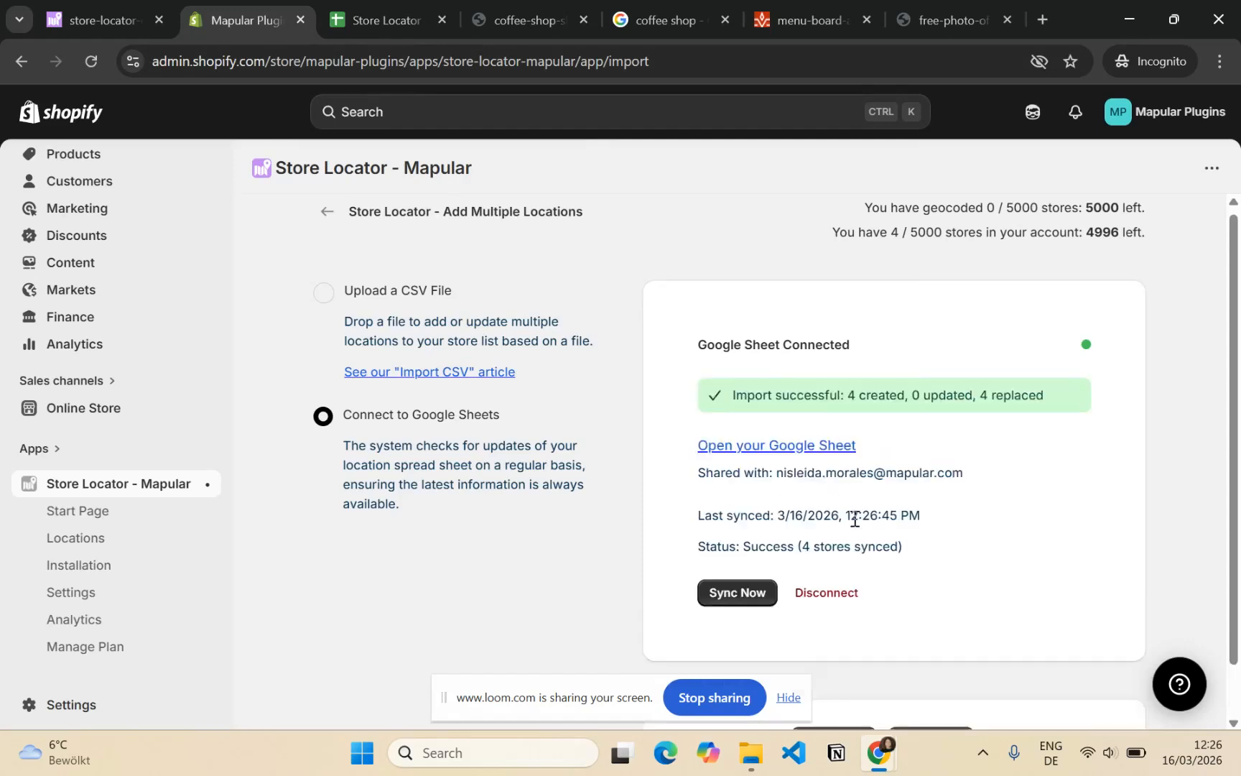
left_click_drag(849, 515, 924, 514)
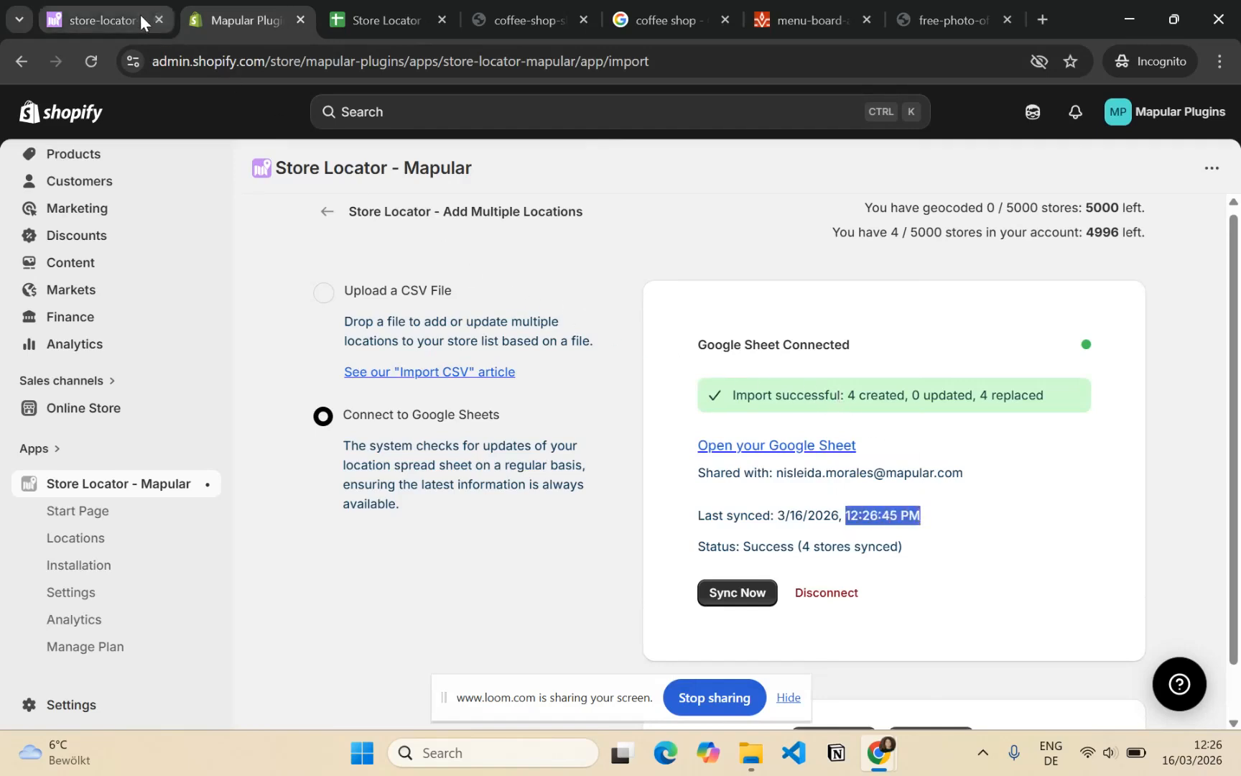
Reload the store locator demo page and check the images of the stores in the location list.
left_click(110, 19)
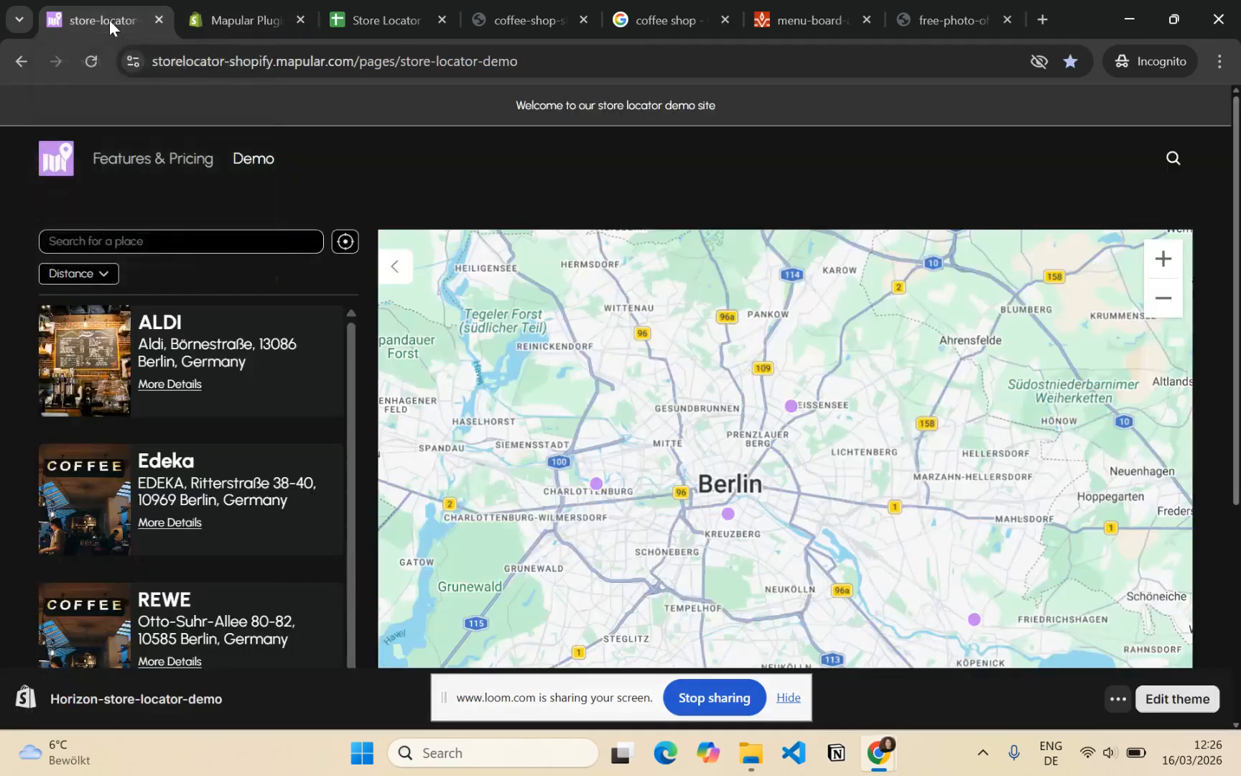
left_click(88, 68)
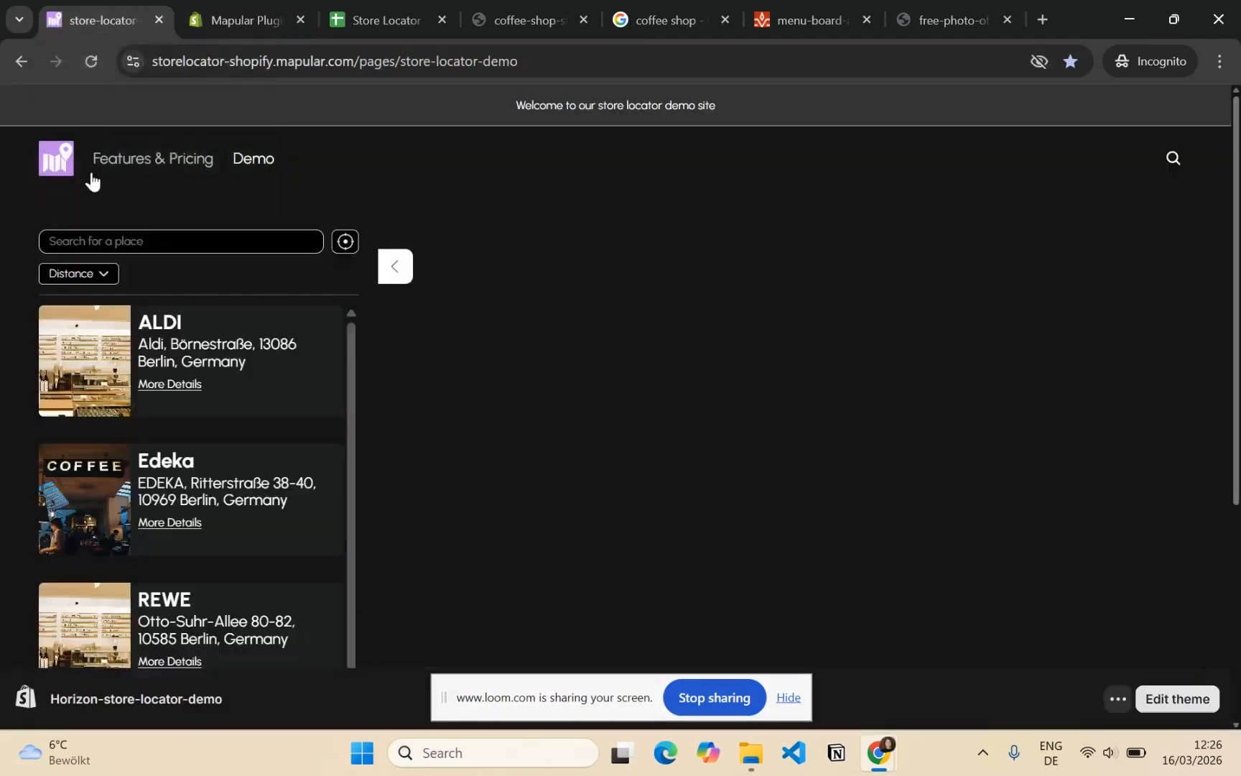
scroll(131, 602, "down", 1)
scroll(131, 602, "up", 1)
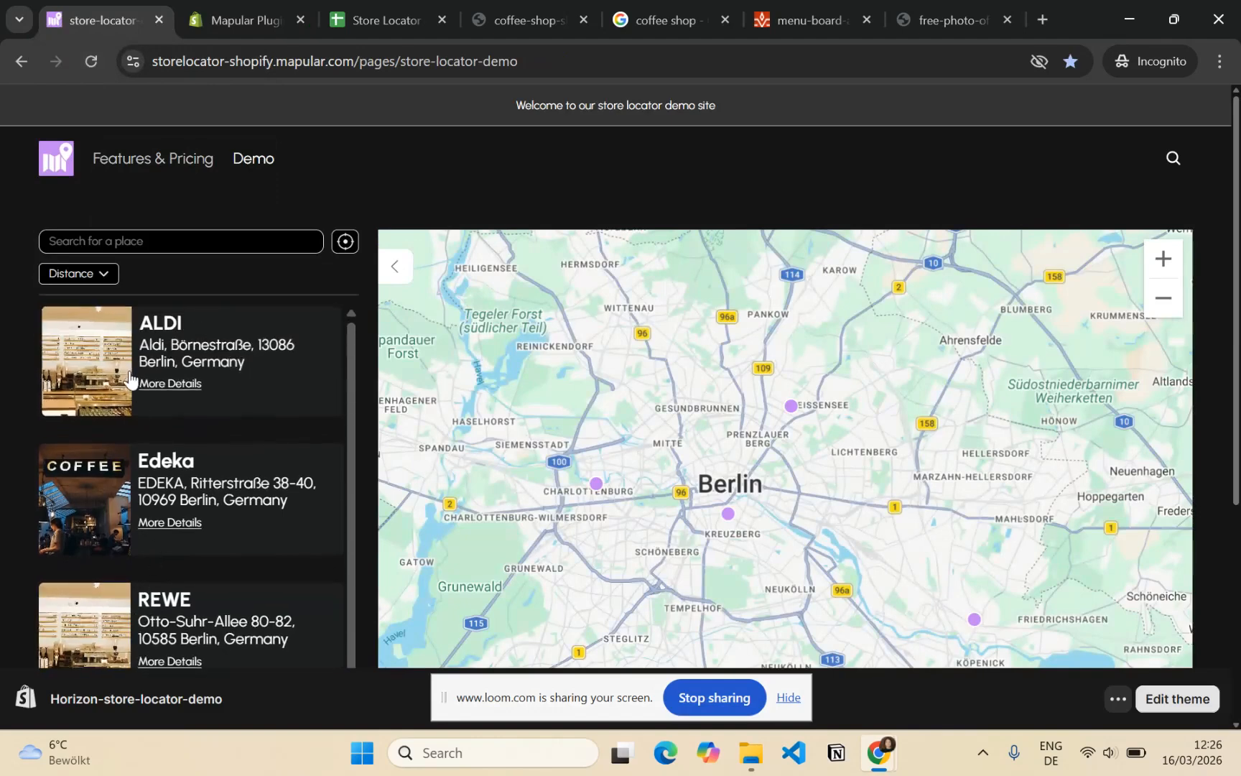